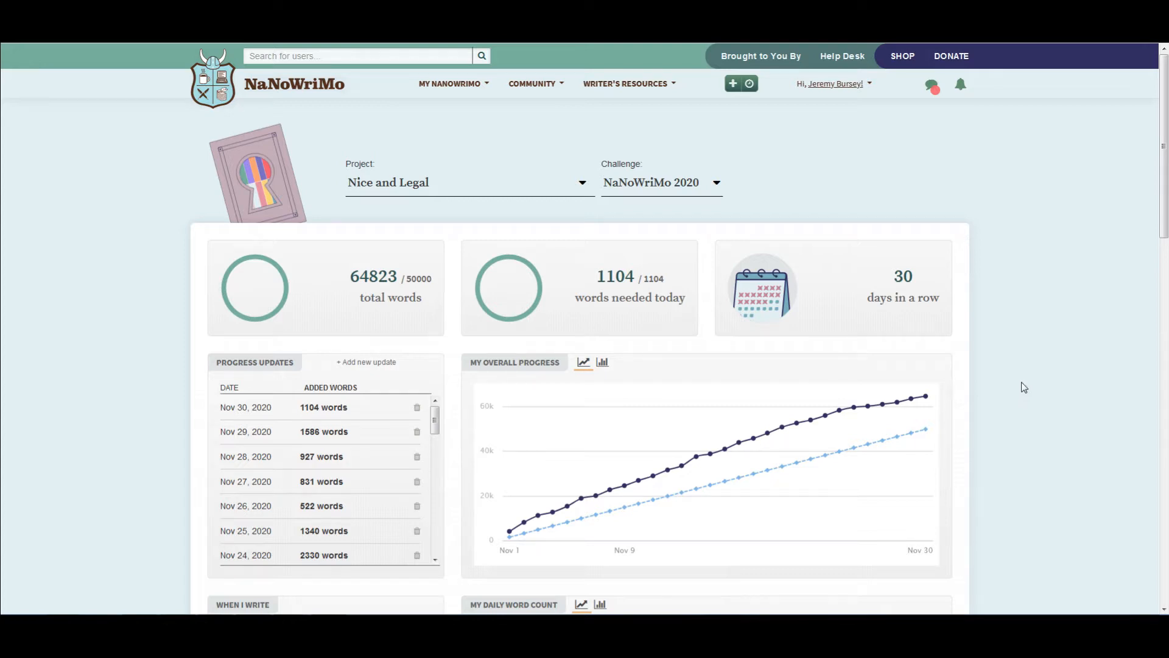
- Examine the overall progress chart and the daily word count chart for the Nice and Legal project
scroll(1024, 387, "down", 2)
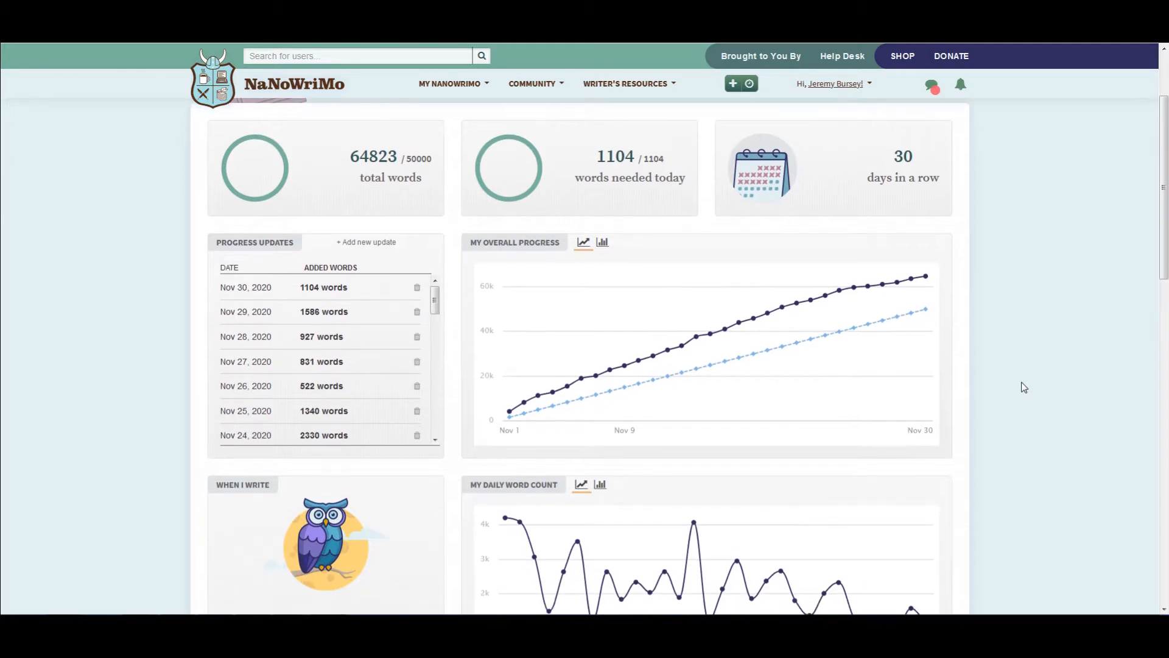
scroll(1023, 388, "down", 1)
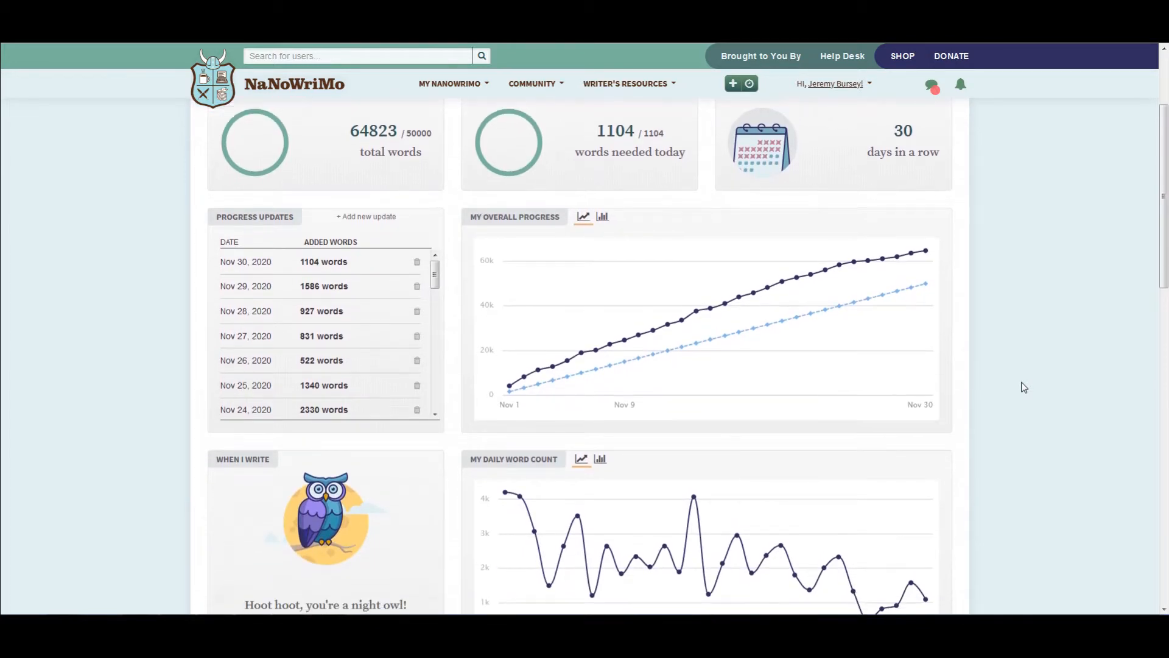
scroll(1024, 387, "down", 1)
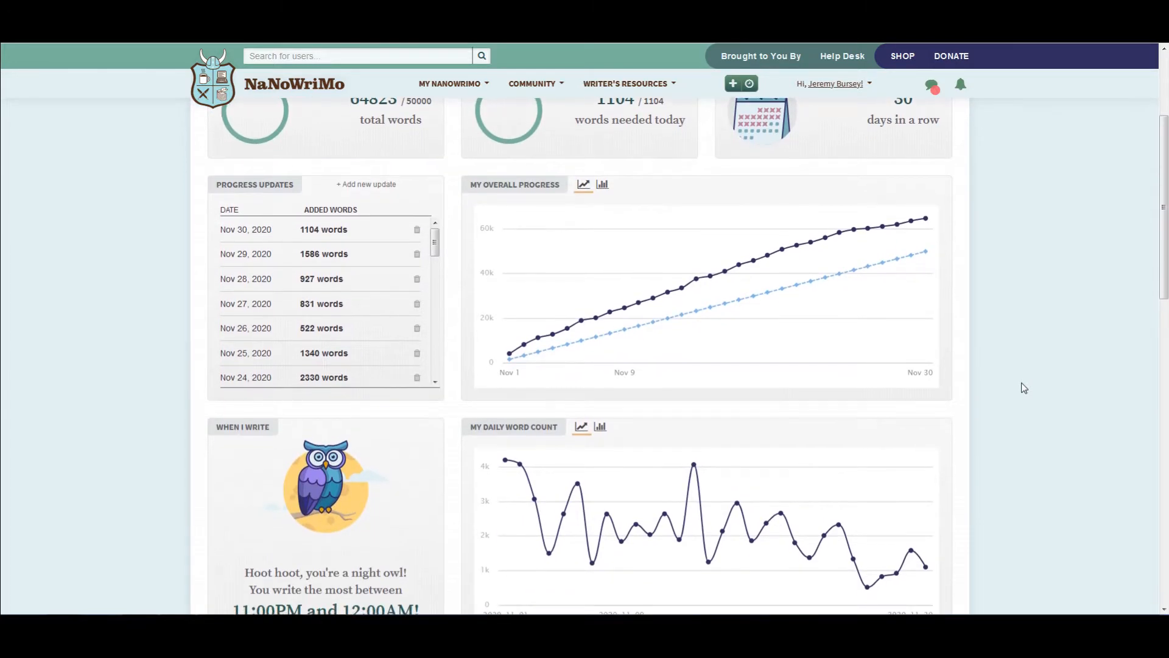
scroll(1023, 387, "up", 1)
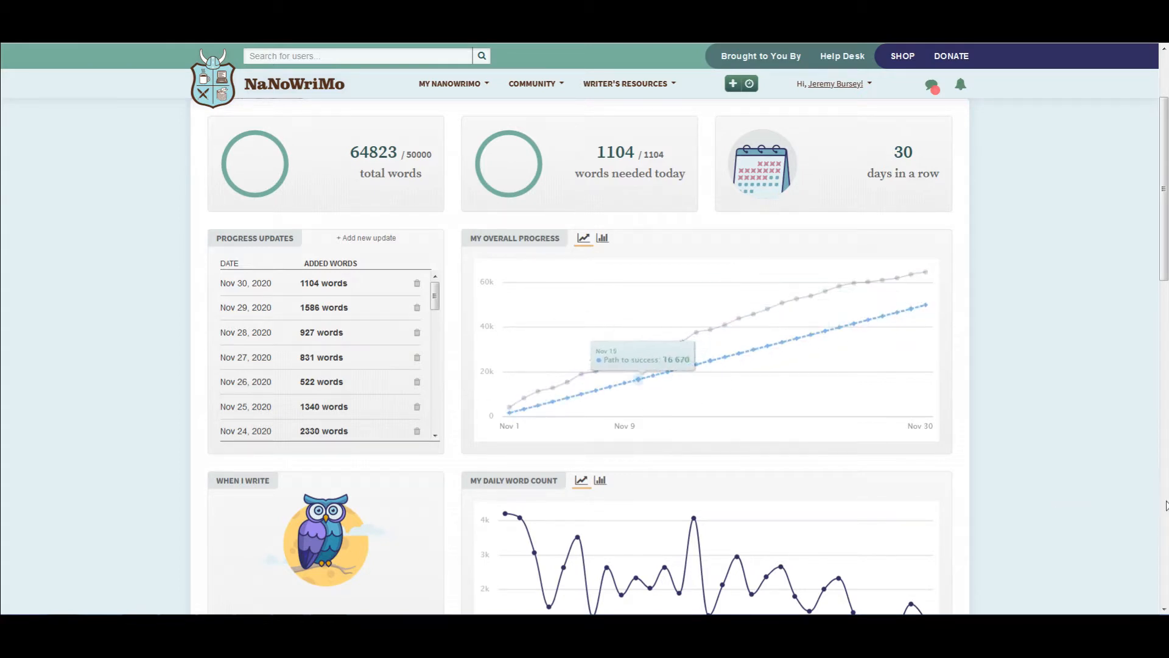
scroll(1124, 507, "down", 2)
scroll(1124, 506, "down", 3)
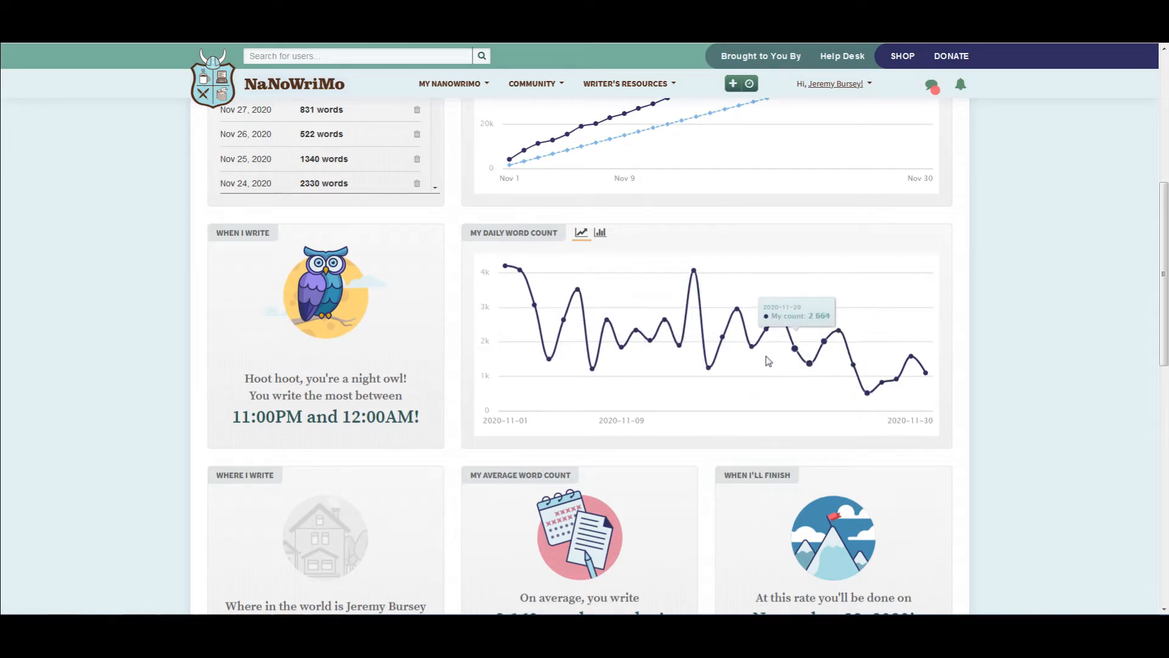
- Review the remaining stat cards for the project, including average word count, projected finish, writing speed and mood
scroll(969, 389, "down", 3)
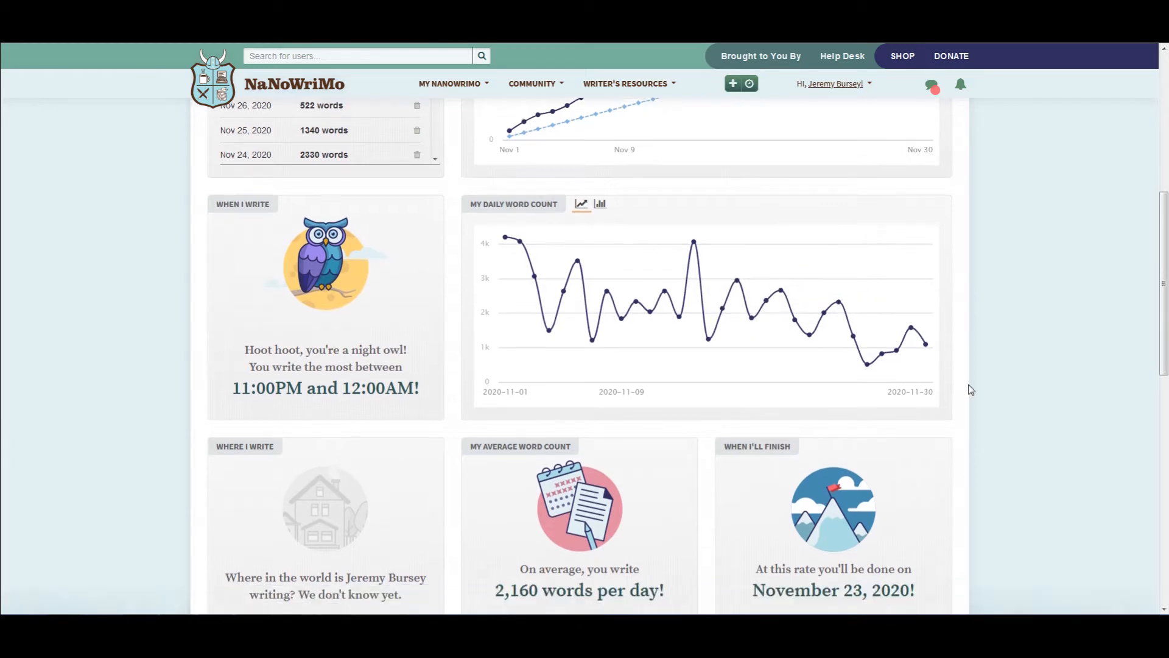
scroll(945, 440, "down", 6)
scroll(947, 462, "up", 3)
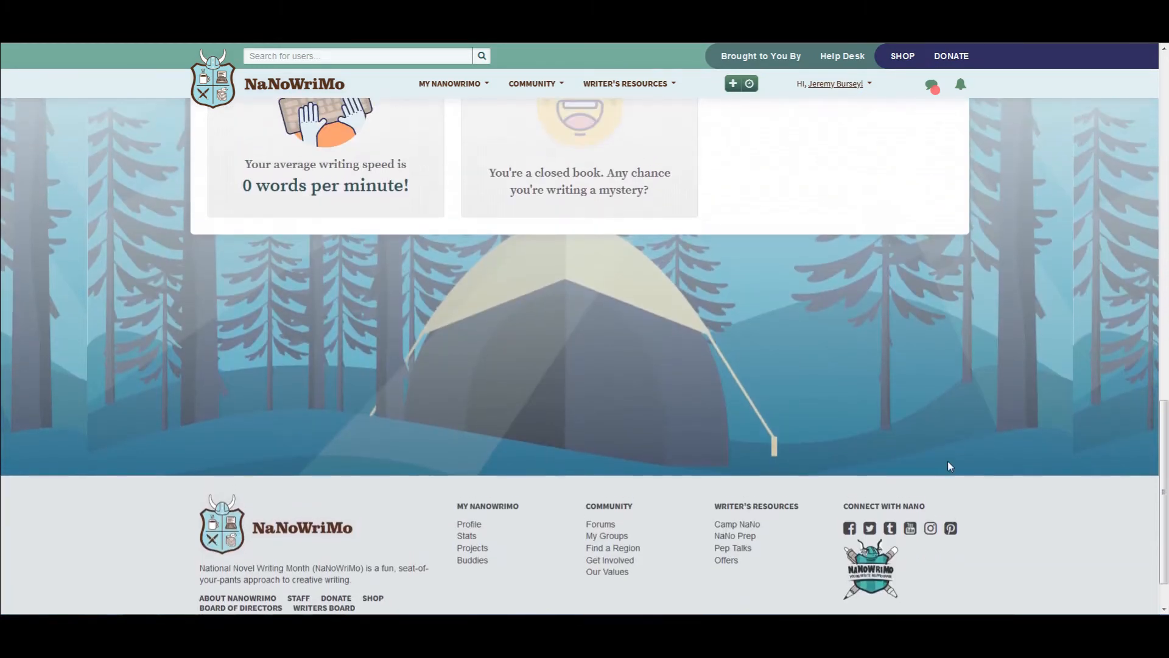
scroll(947, 462, "up", 7)
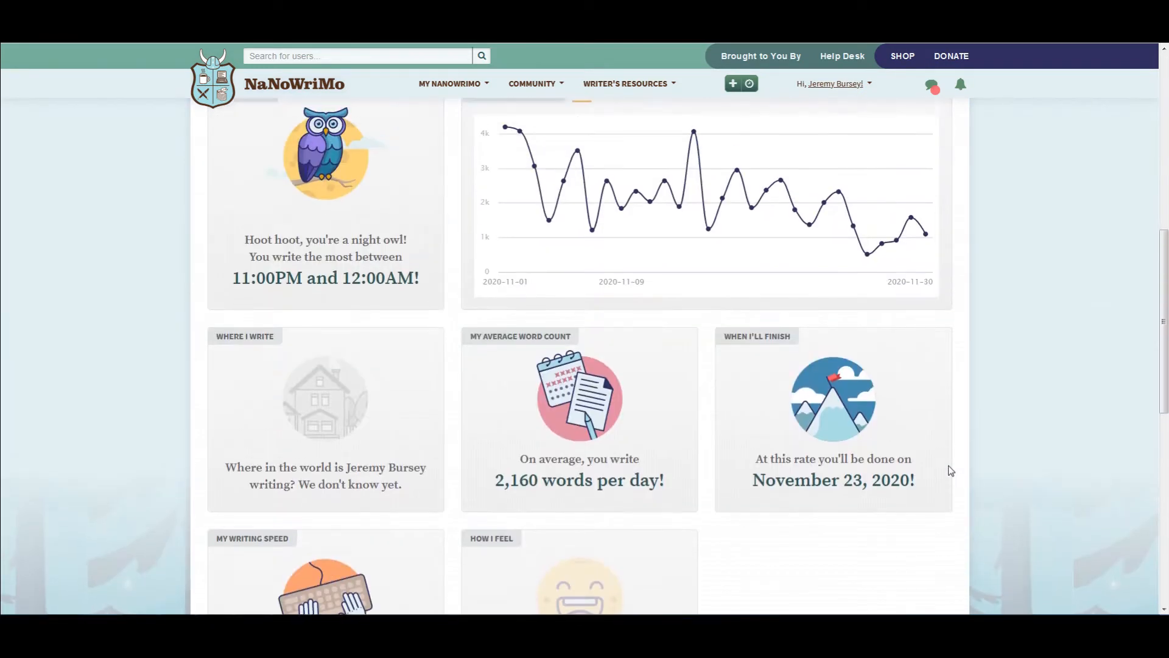
scroll(950, 466, "up", 3)
scroll(950, 462, "down", 5)
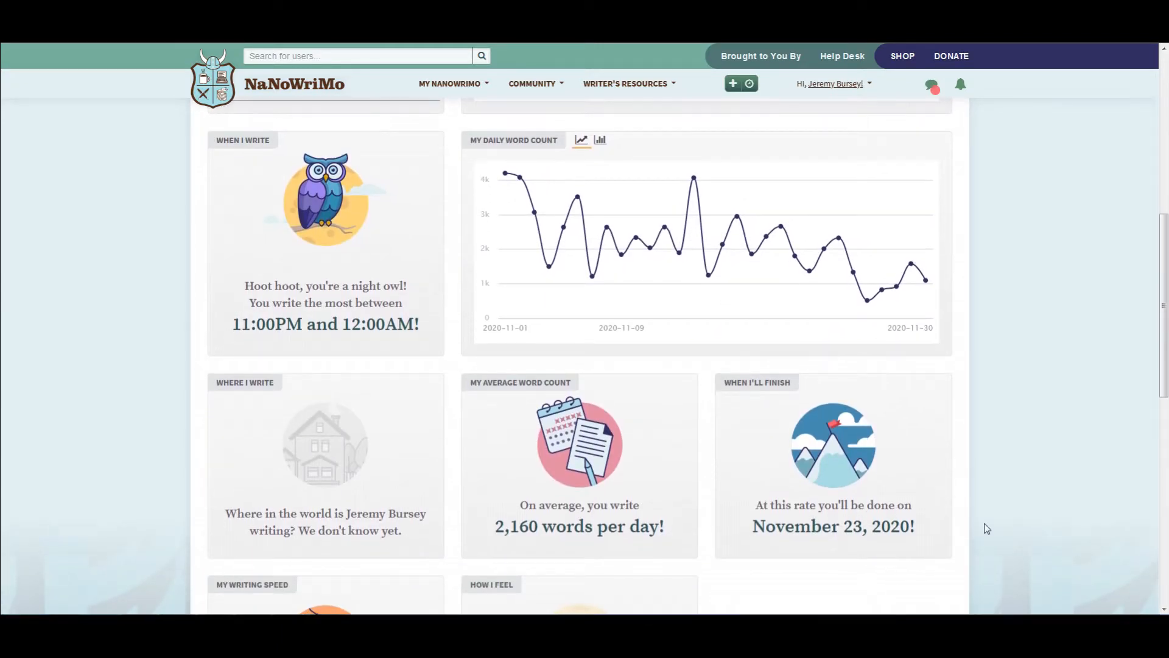
- Look over the project's progress updates list and check which challenges are available for Nice and Legal
scroll(986, 527, "up", 4)
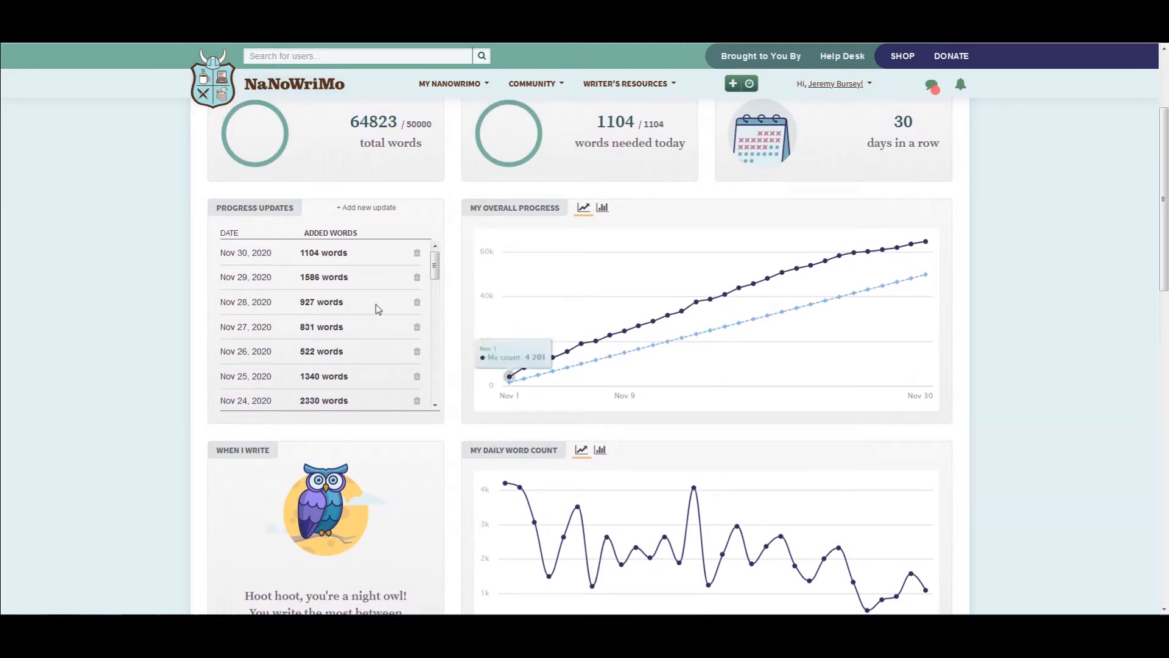
mouse_move(435, 263)
left_mouse_down()
mouse_move(440, 384)
mouse_move(444, 261)
left_mouse_up()
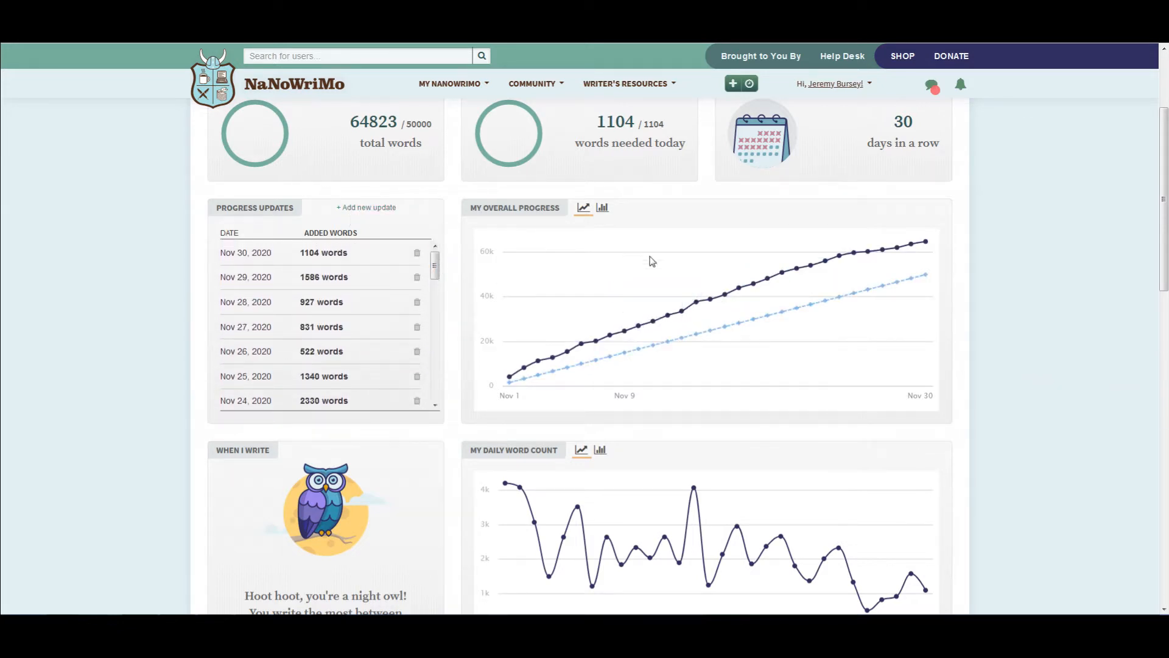
scroll(1114, 393, "up", 2)
scroll(1111, 398, "up", 1)
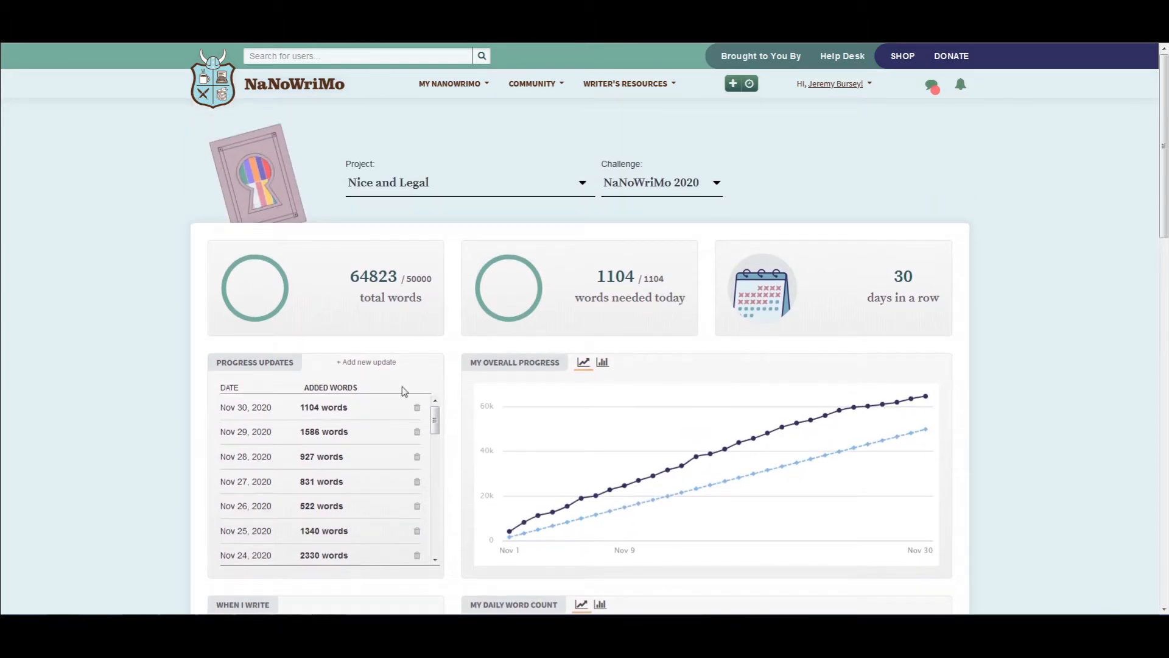
left_click(718, 185)
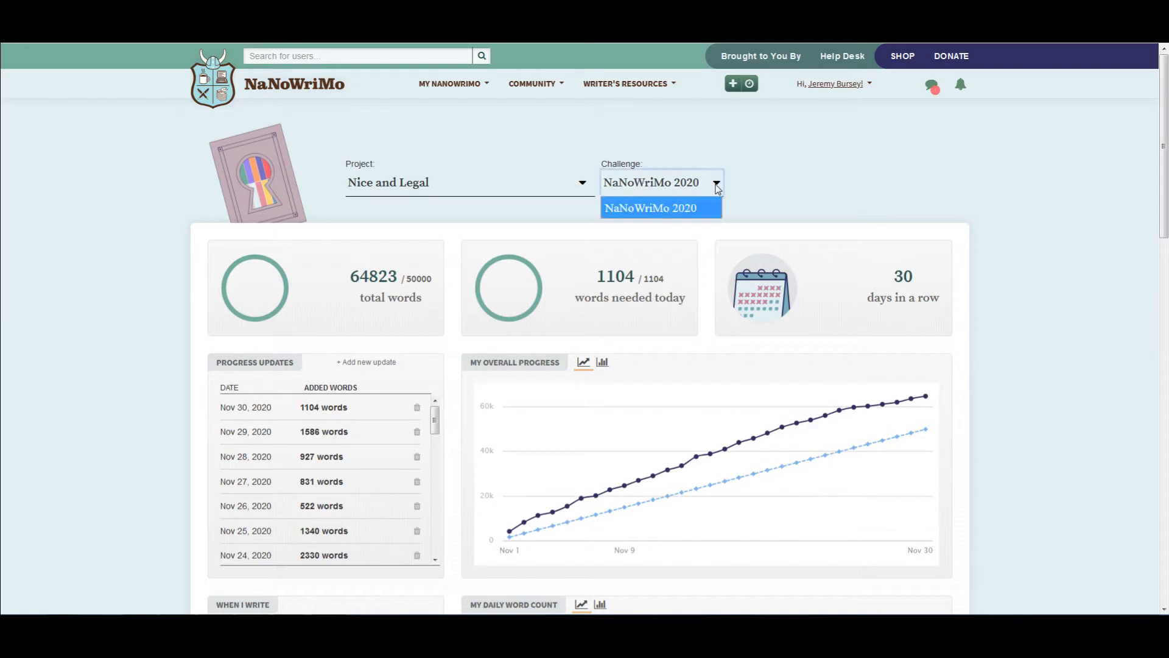
left_click(718, 185)
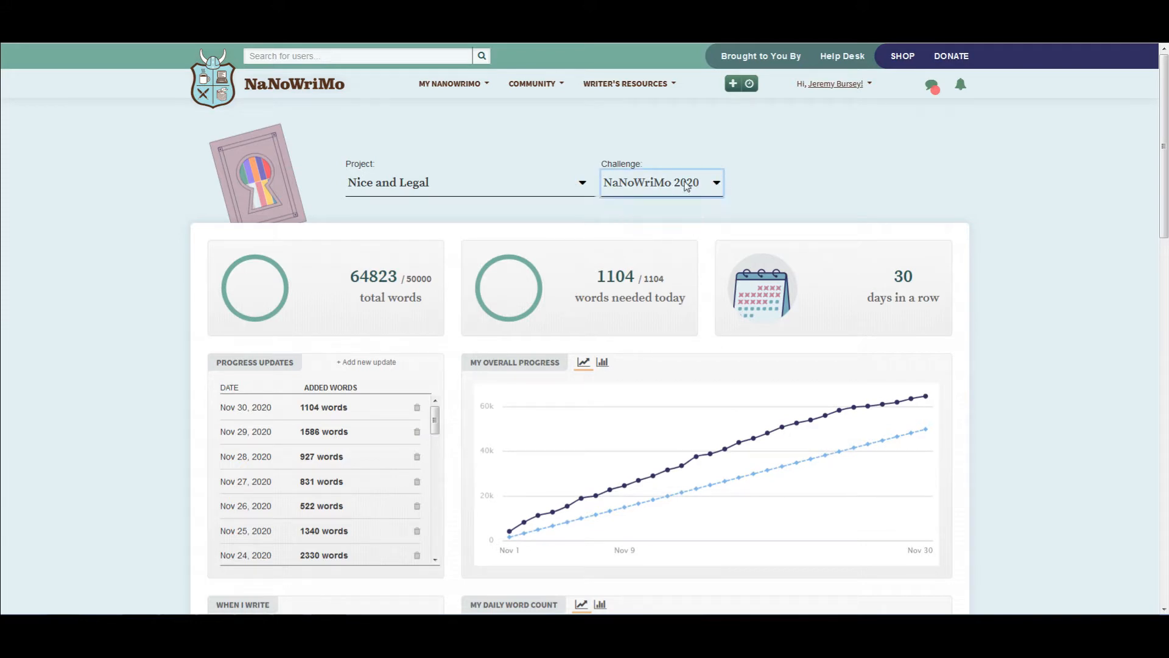
- Review the 2017 to 2020 NaNoWriMo projects on the Projects page and return to the Stats page
left_click(481, 85)
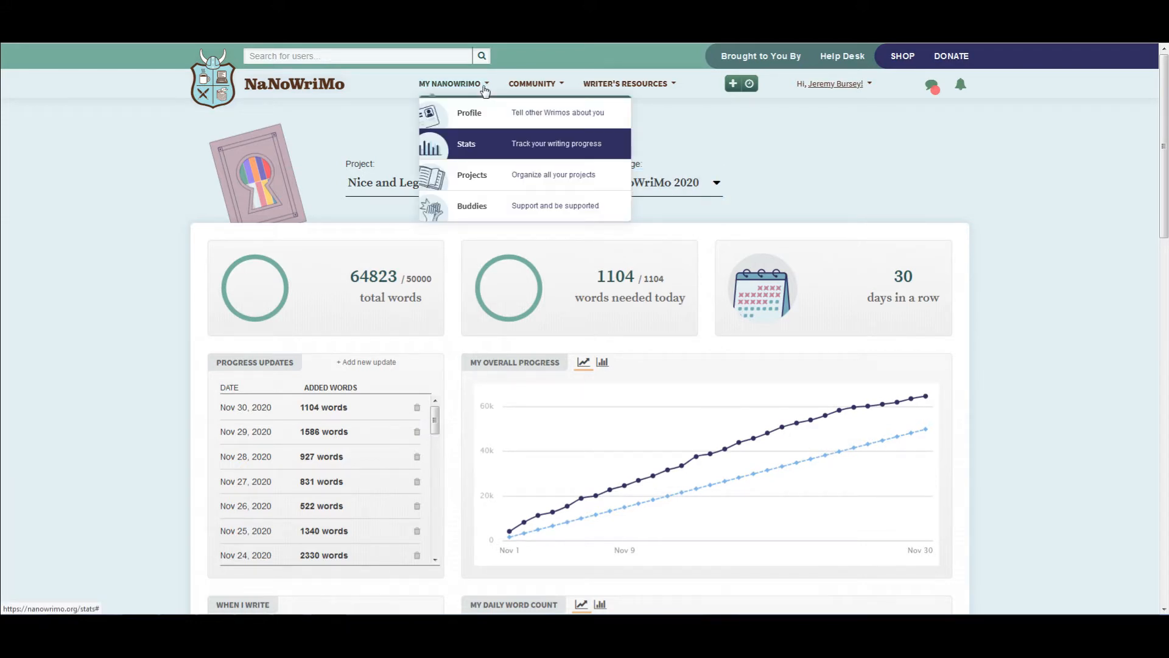
left_click(467, 178)
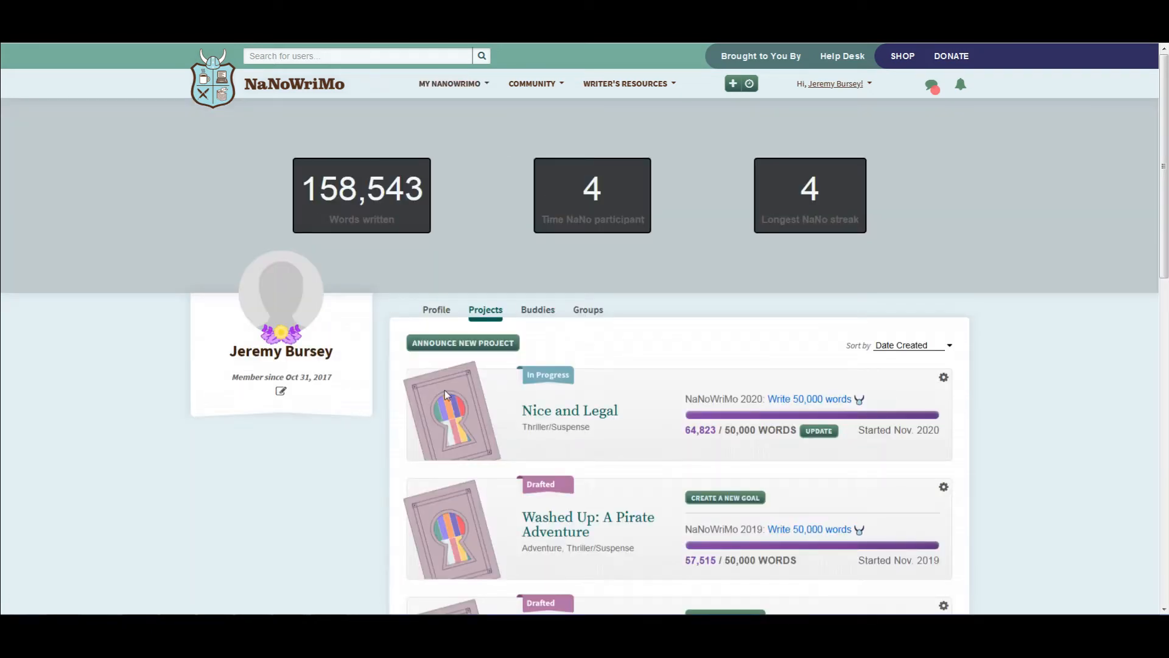
scroll(580, 245, "down", 3)
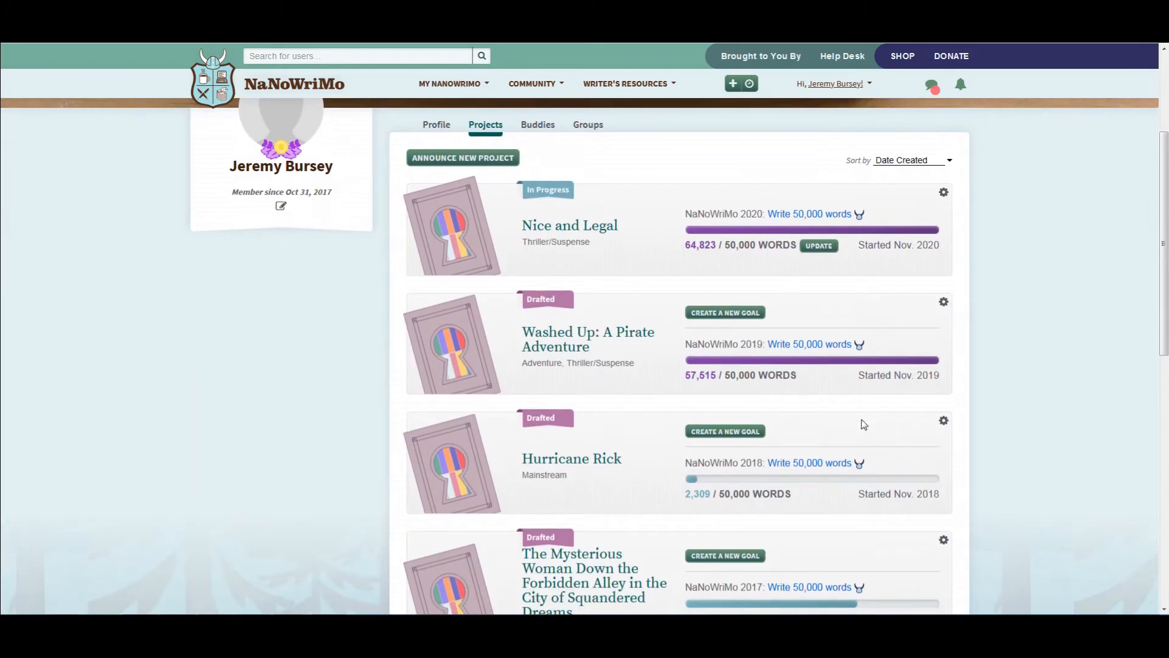
scroll(856, 548, "down", 2)
scroll(518, 399, "down", 1)
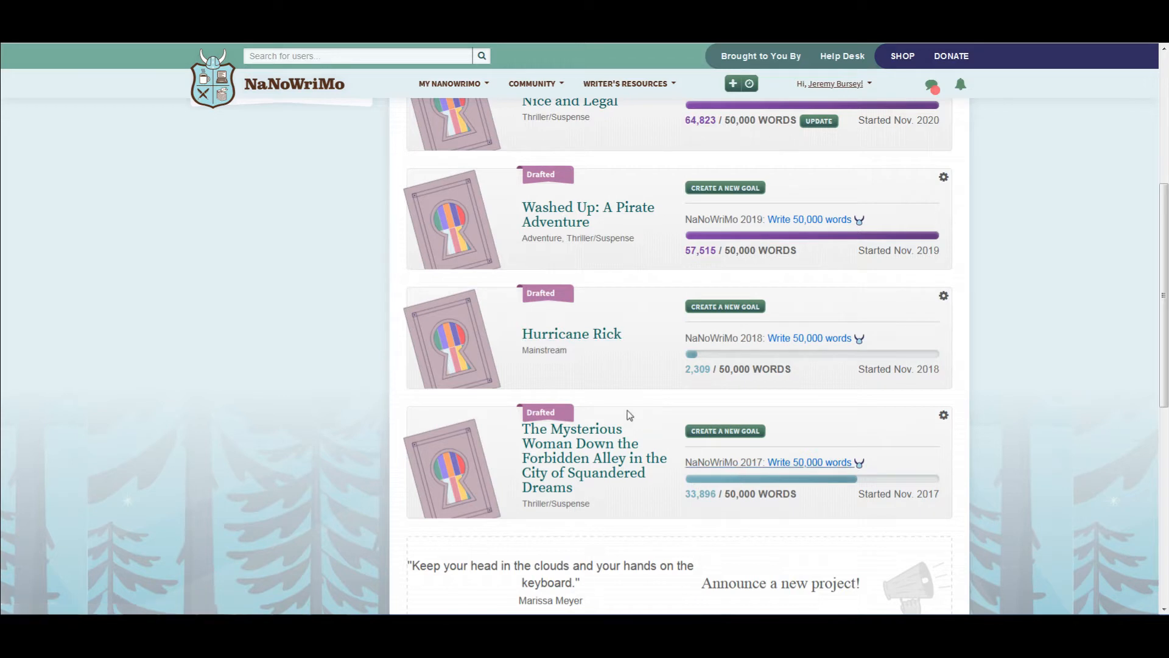
scroll(657, 293, "up", 3)
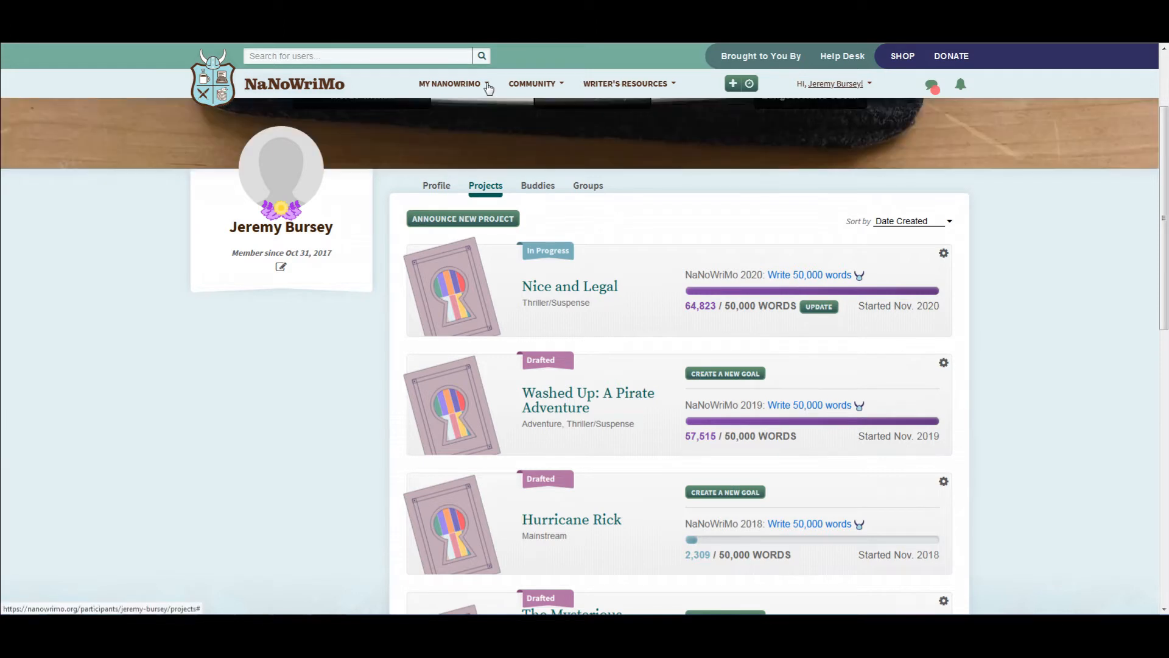
mouse_move(486, 85)
left_click(475, 144)
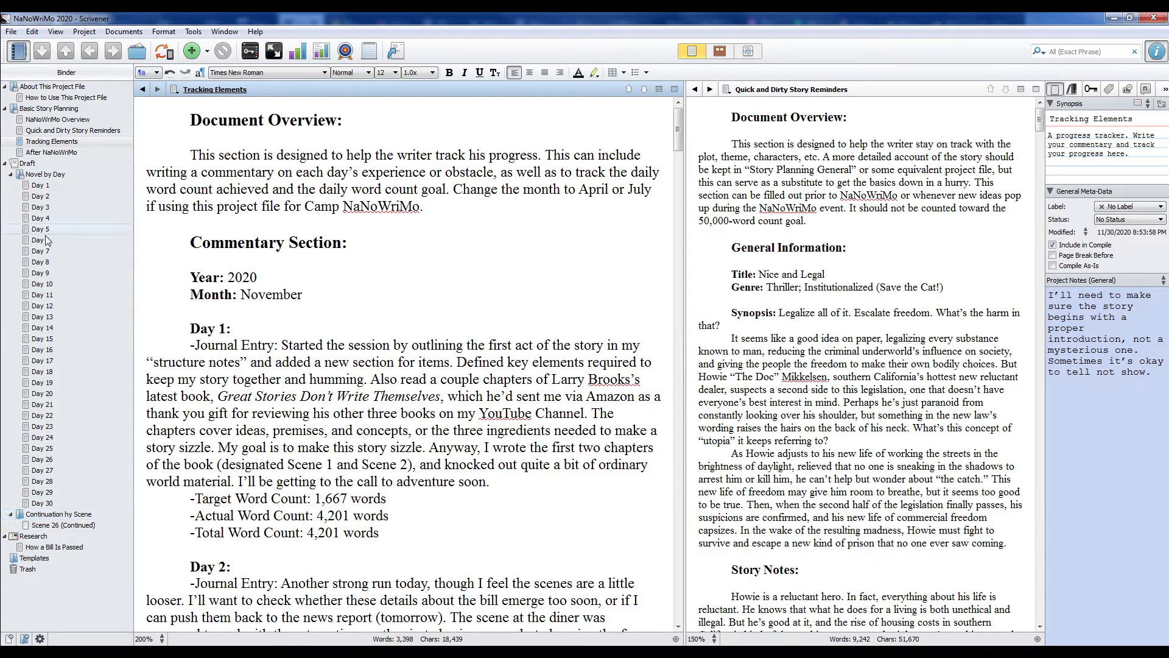
- In Scrivener, view the NaNoWriMo 2020 project statistics for the draft and close them
left_click(299, 56)
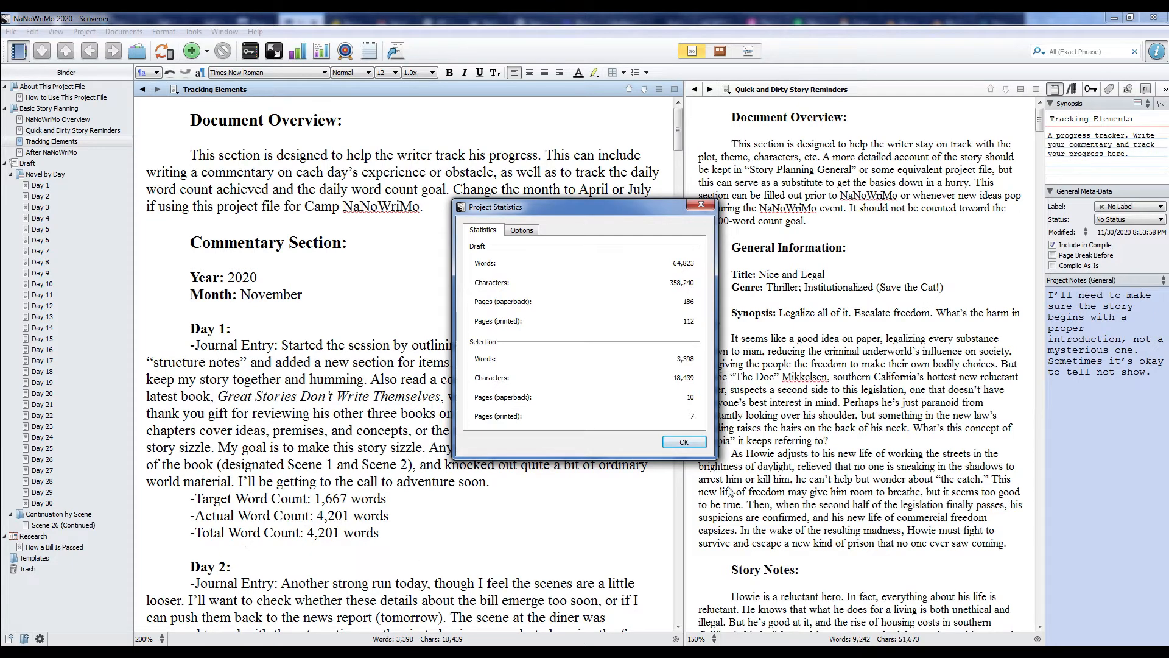
left_click(684, 441)
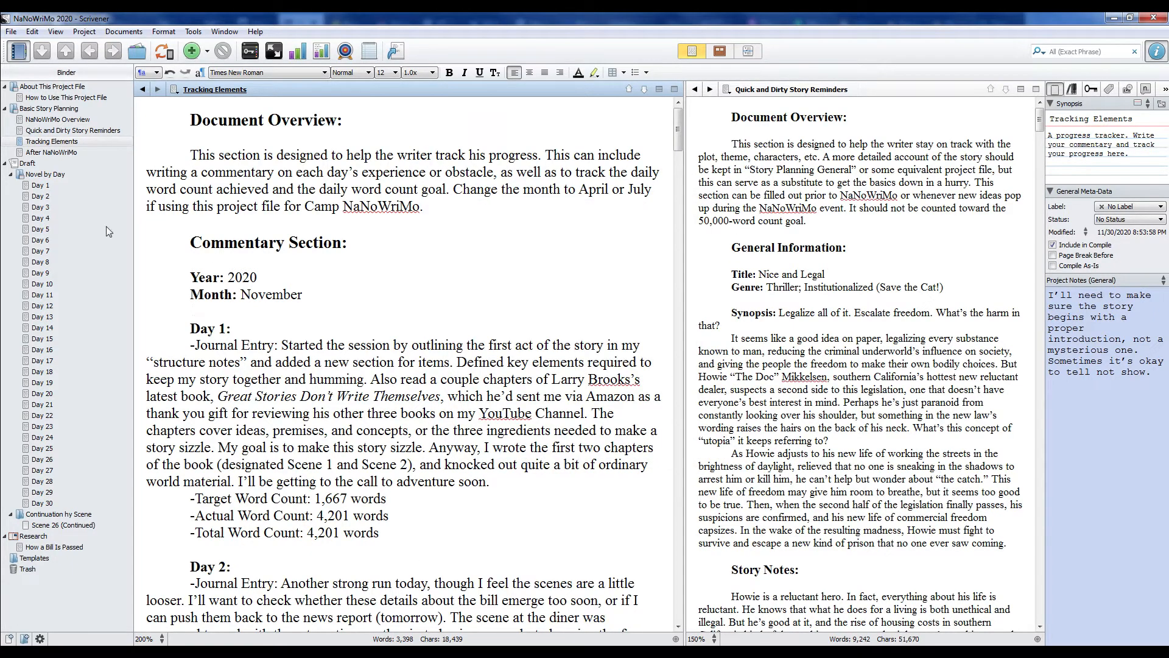
- Open the Day 1 document at the start of Scene 1 and check its word count target without changing it
left_click(52, 186)
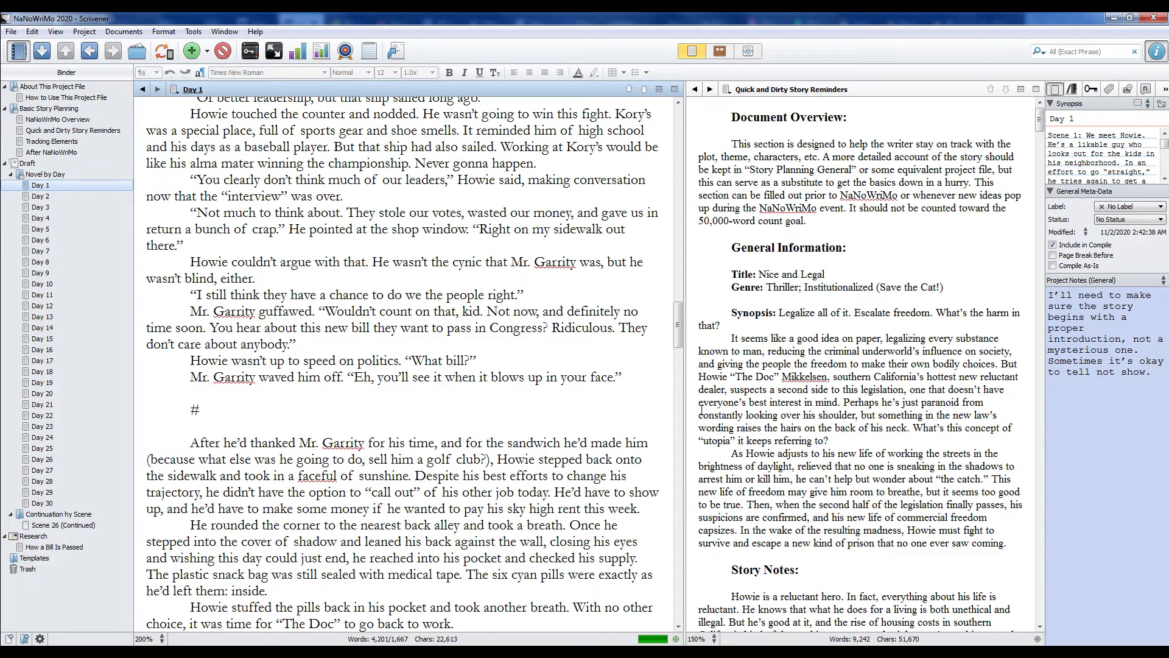
scroll(679, 217, "up", 5)
scroll(679, 218, "up", 10)
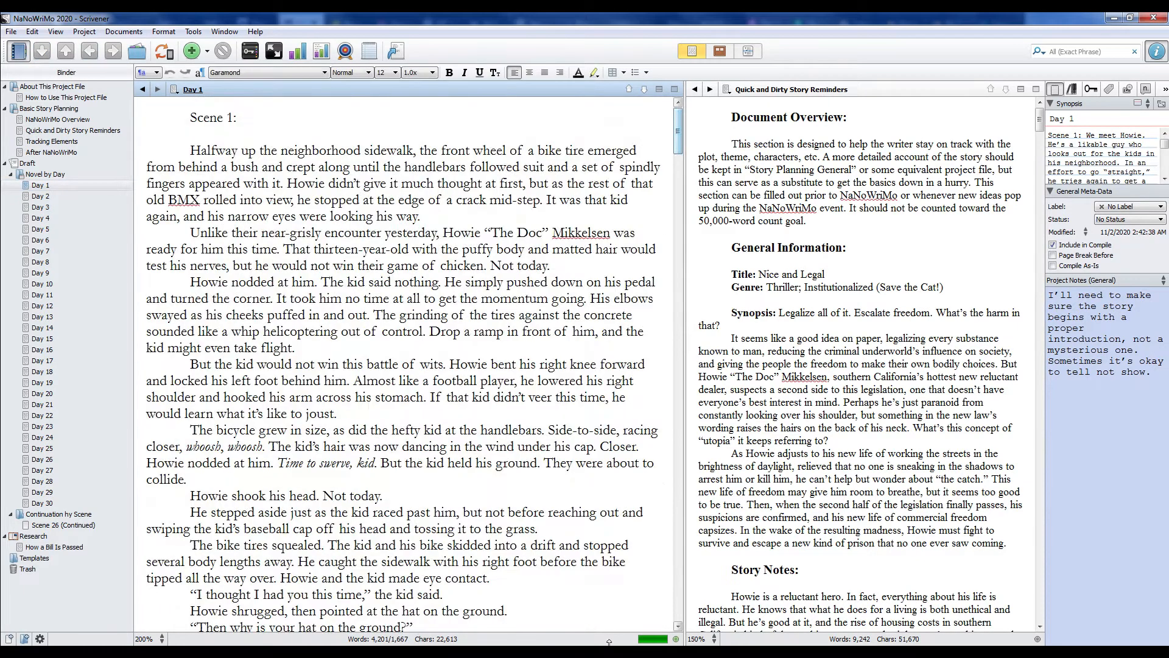
left_click(676, 638)
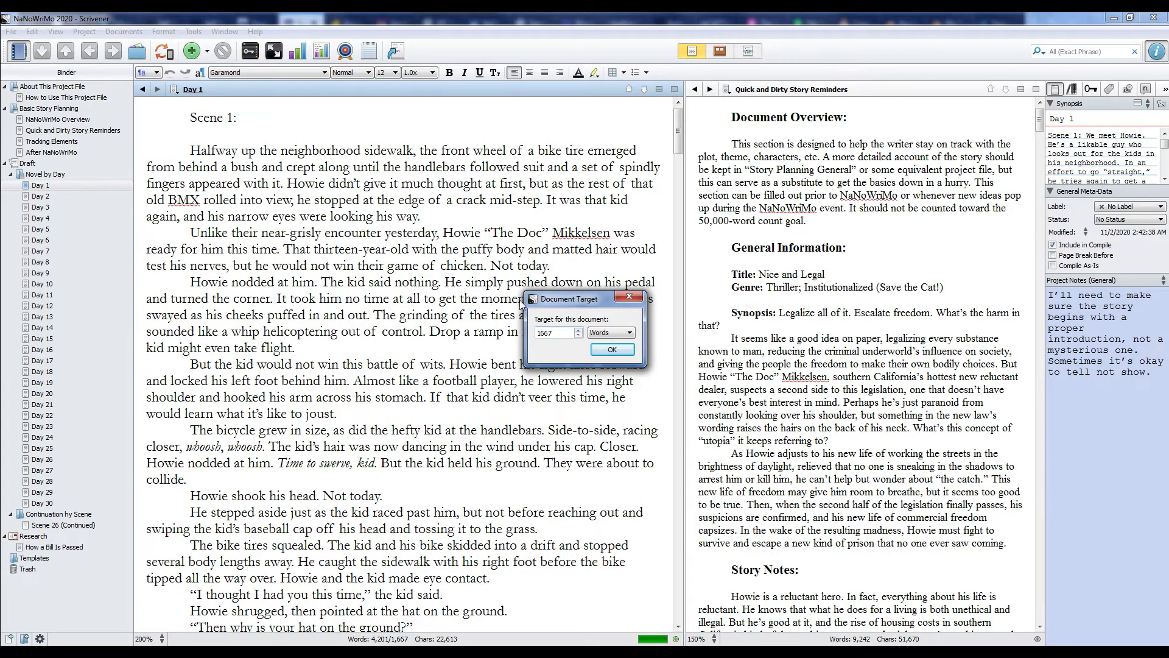
left_click(629, 297)
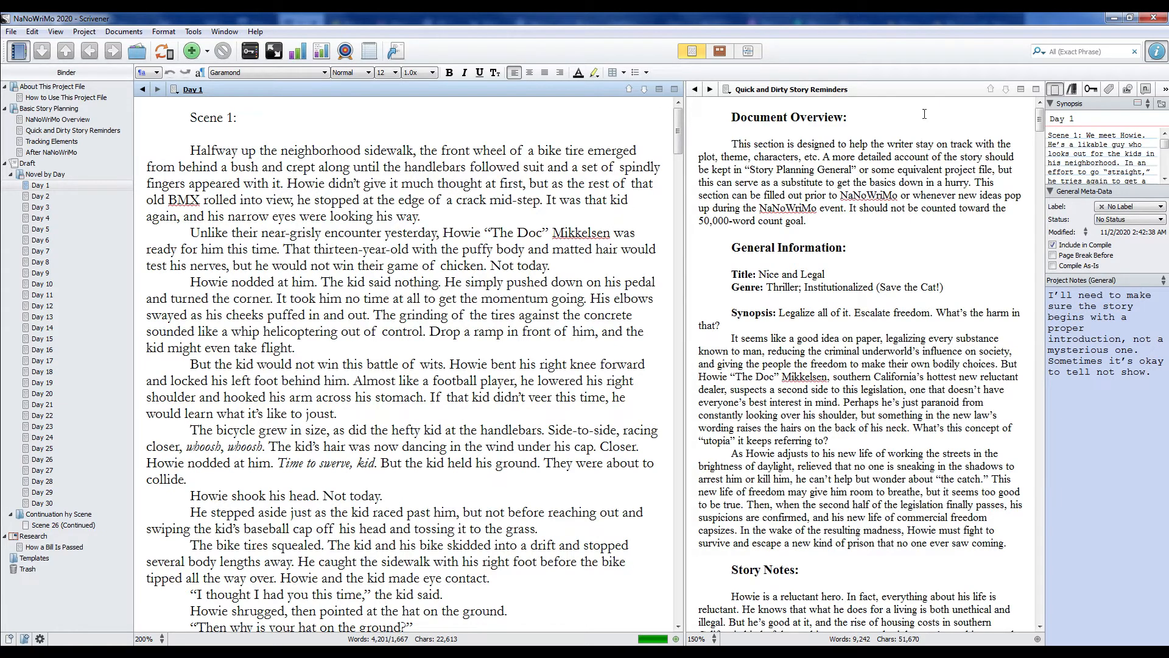
- Review the location notes and item notes in the Quick and Dirty Story Reminders document
left_click_drag(1040, 125, 1045, 319)
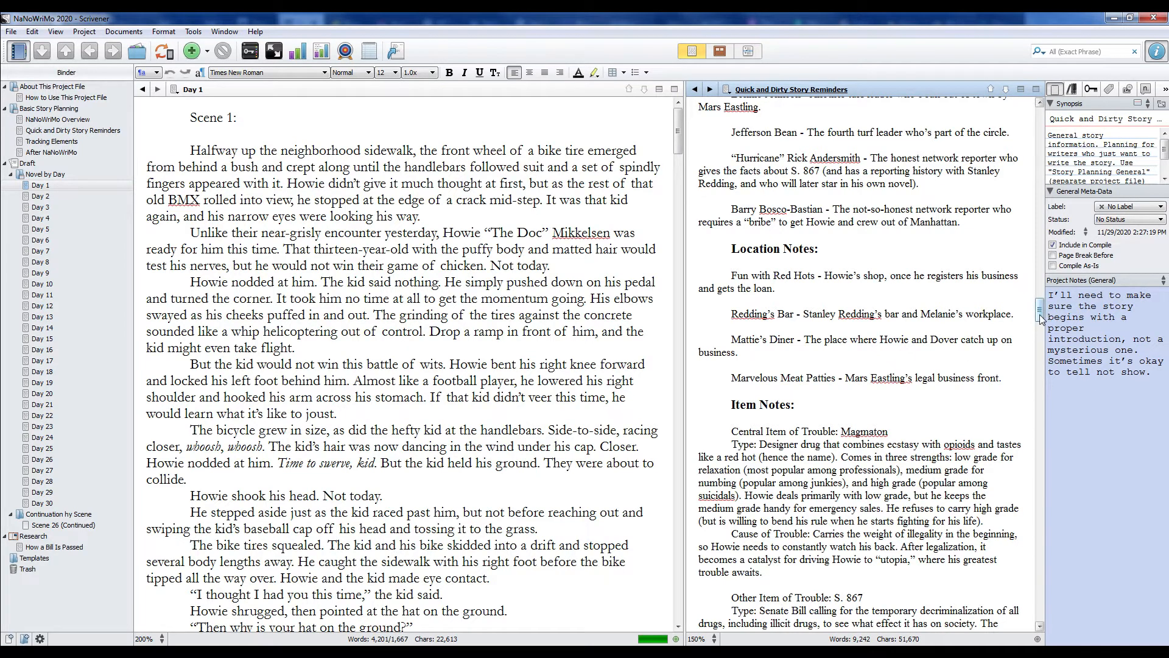
scroll(1039, 318, "down", 1)
scroll(1039, 318, "down", 2)
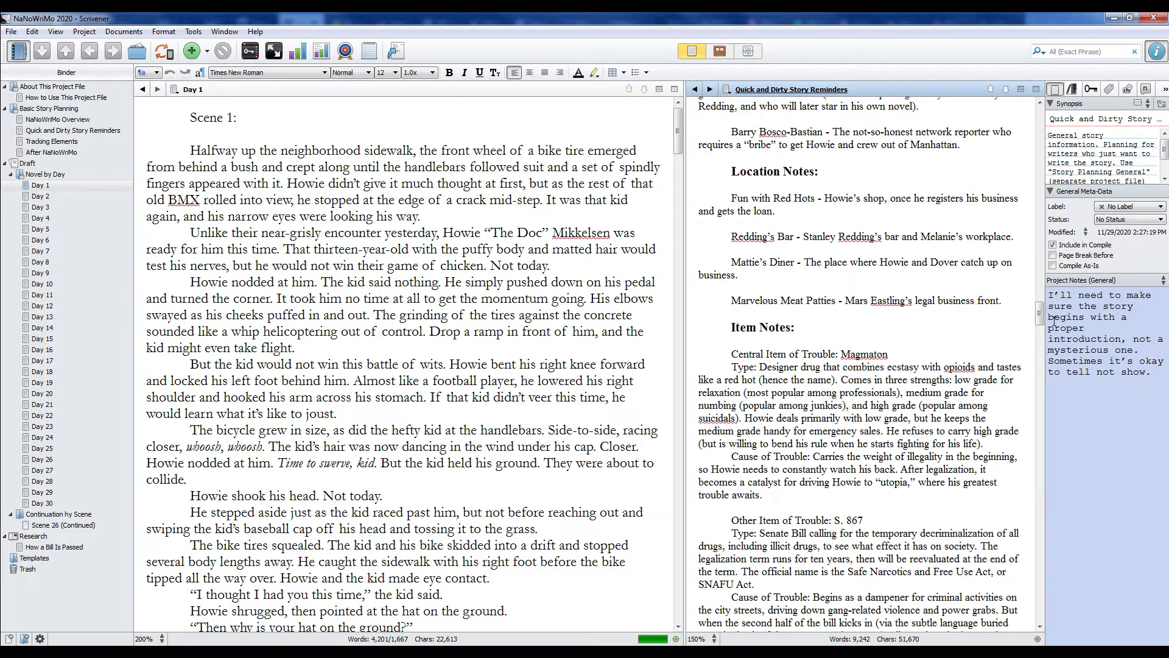
scroll(963, 303, "down", 5)
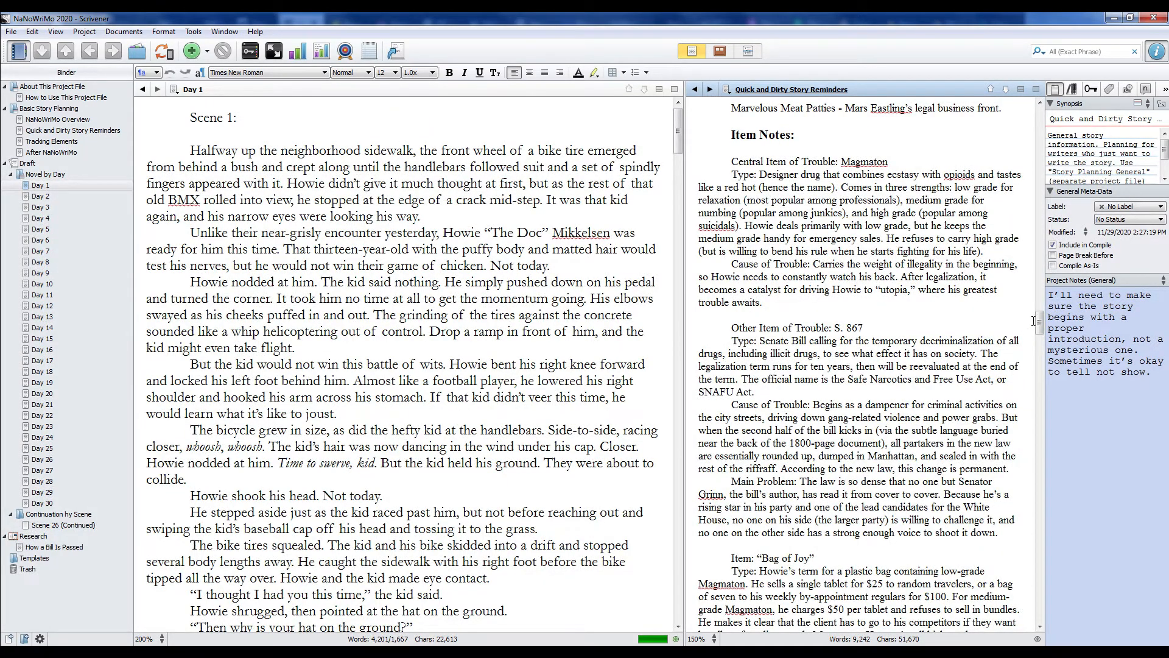
- Retype the final "n" of "Magmaton" in the Central Item of Trouble line
left_click(887, 174)
key("BackSpace")
type("n")
- Read through the remaining item notes and the Structure Notes scene outlines up to Scene 13
left_click_drag(1039, 323, 1040, 338)
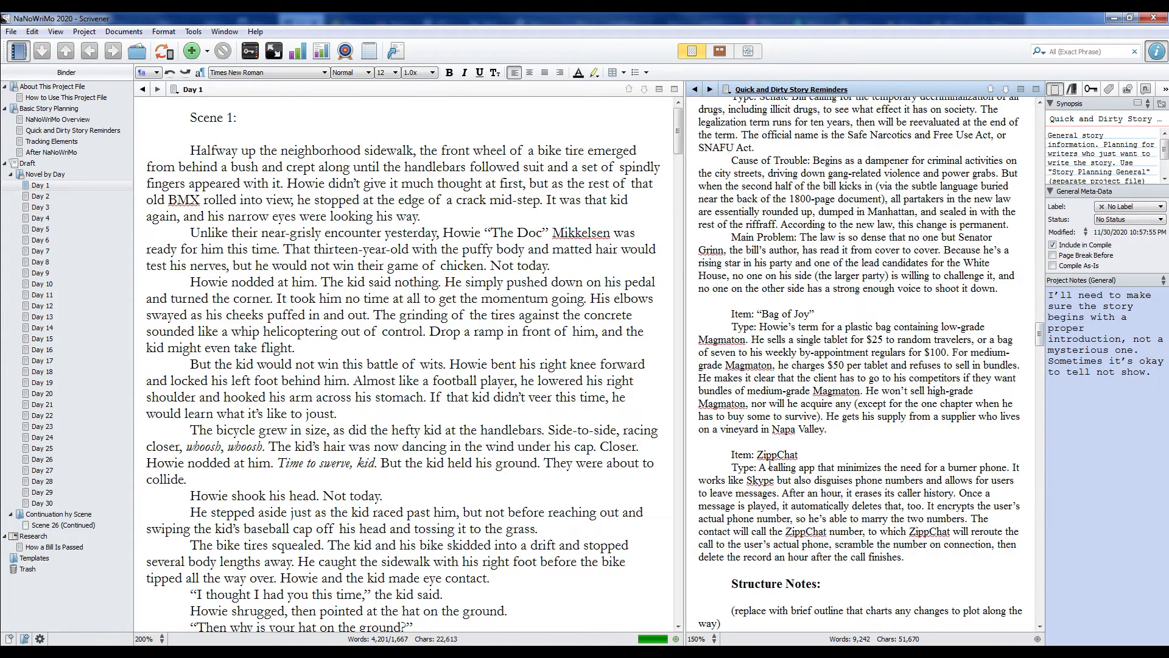
left_click_drag(1039, 338, 1038, 355)
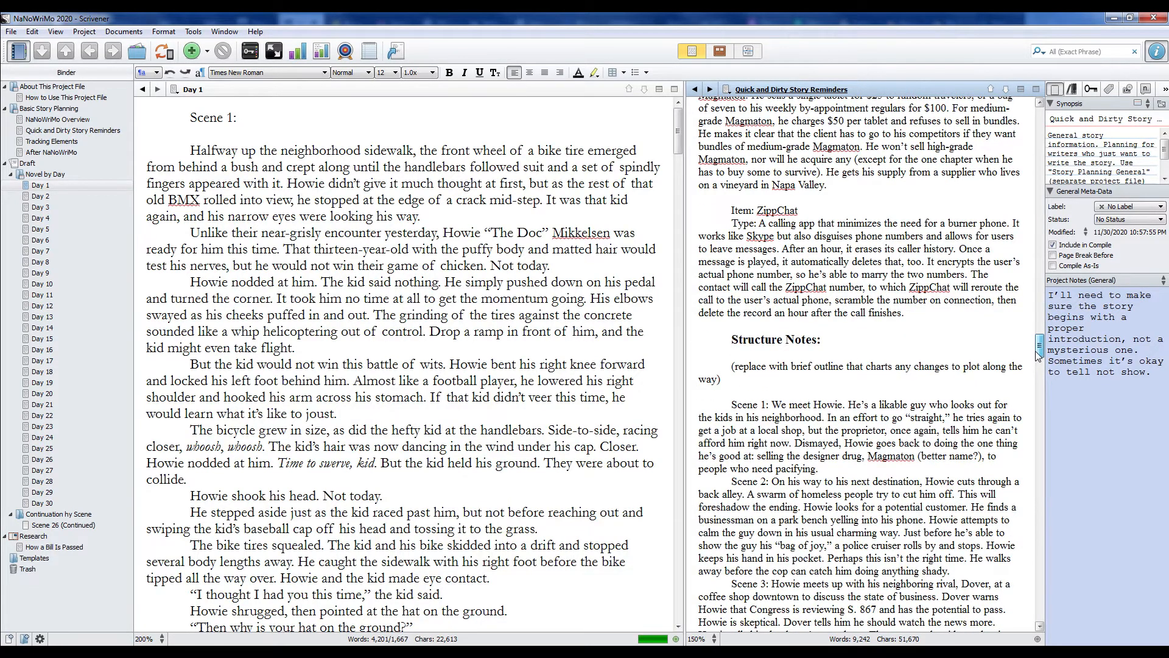
left_click_drag(1038, 354, 1038, 364)
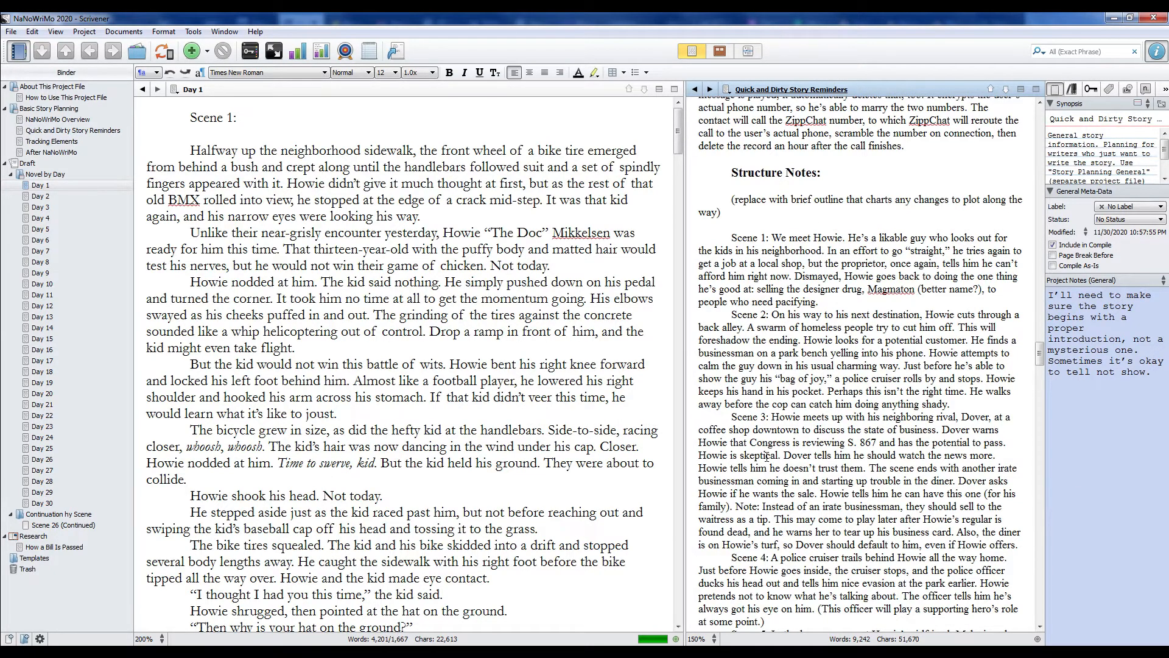
left_click_drag(1040, 357, 1041, 359)
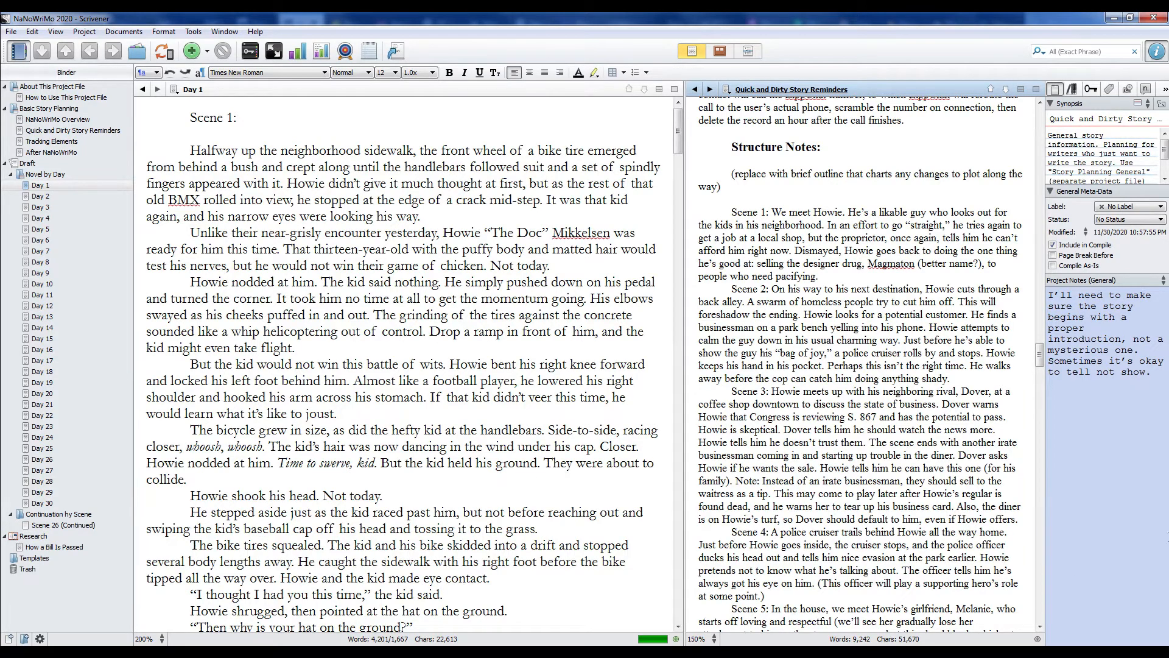
left_click_drag(1040, 360, 1040, 397)
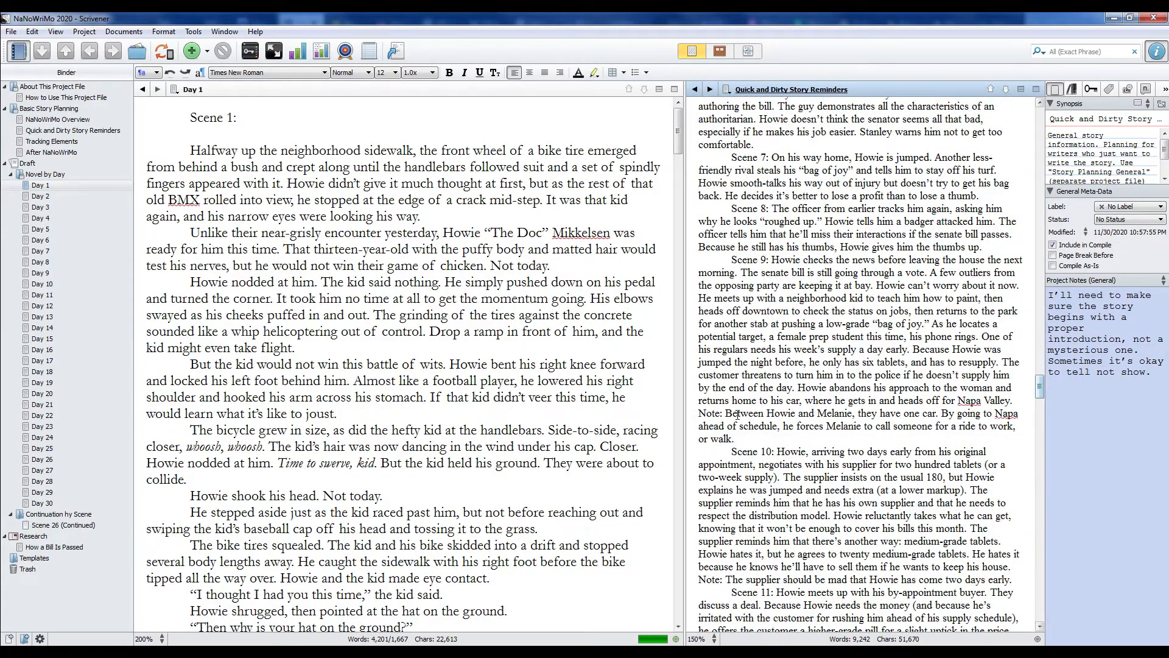
left_click_drag(700, 414, 723, 413)
left_click_drag(1039, 384, 1039, 412)
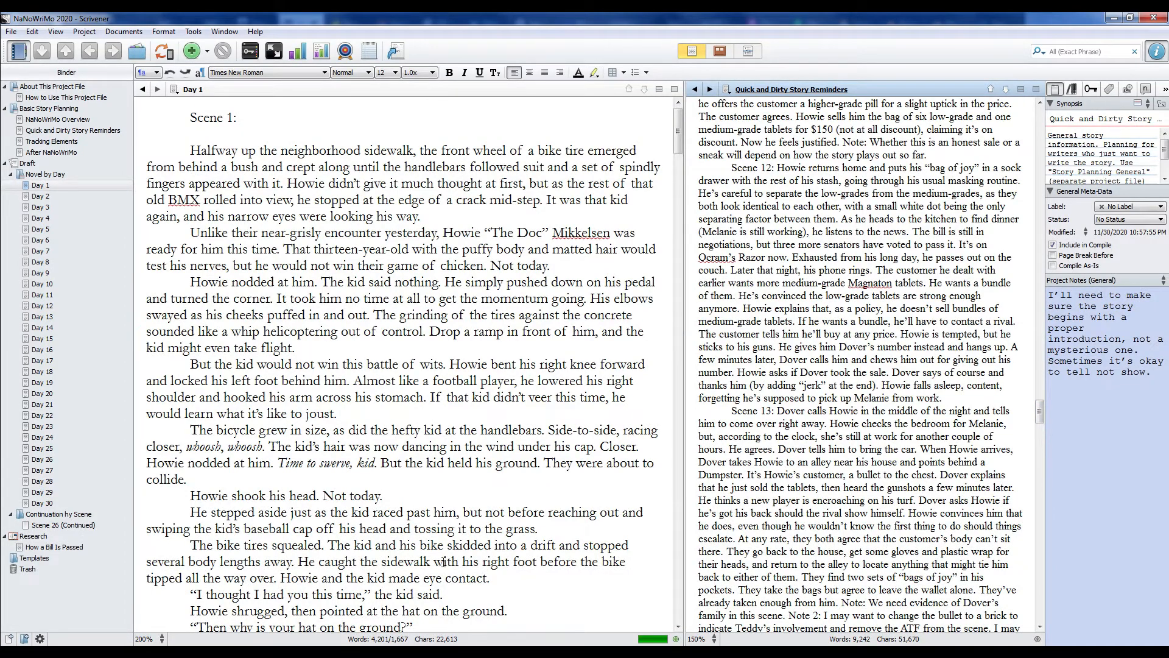
- Read through the remaining Structure Notes scene outlines, the Theme Notes and the Additional Quick Notes to the end of the document
left_click_drag(1036, 414, 1039, 445)
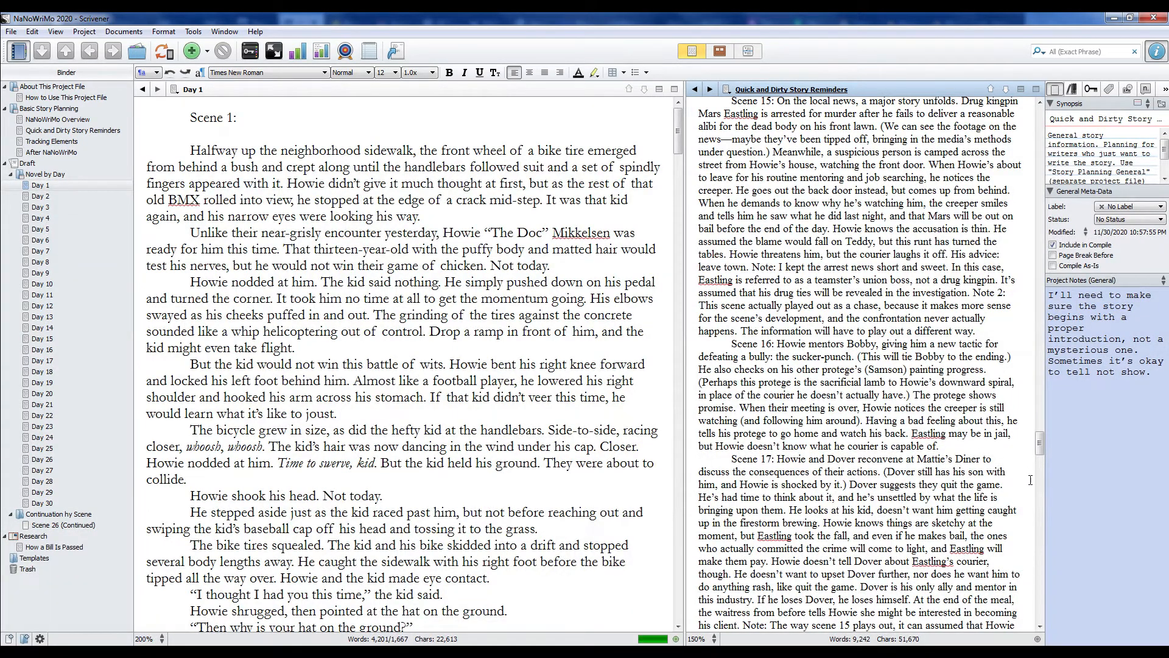
left_click_drag(1037, 447, 1037, 522)
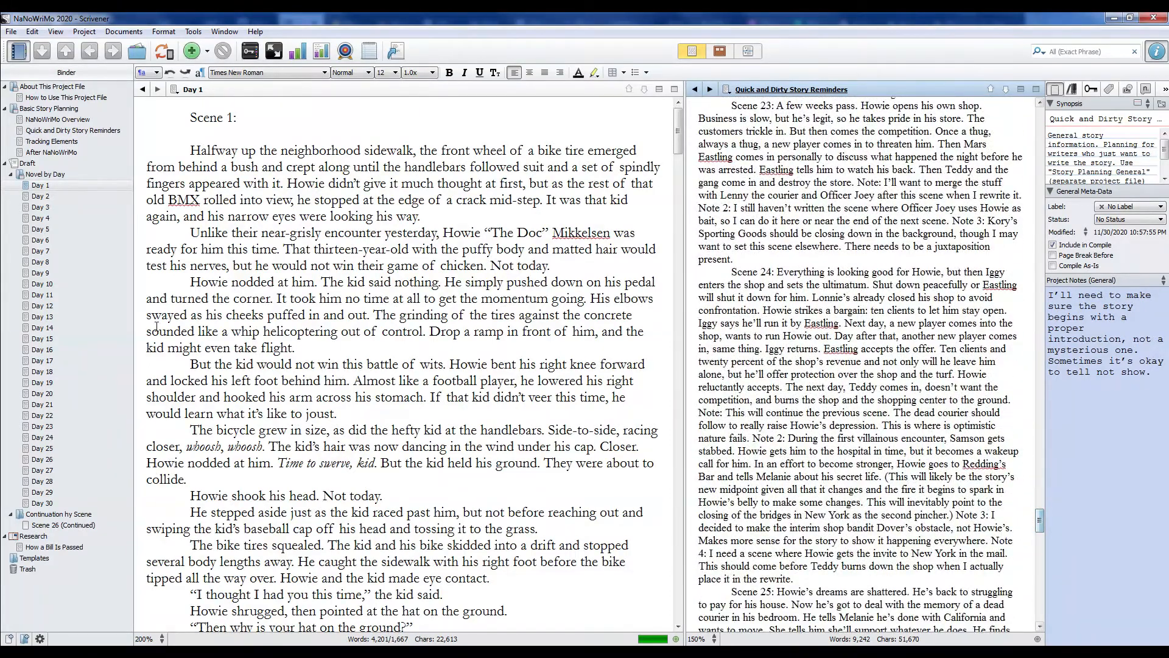
left_click_drag(1040, 525, 1040, 544)
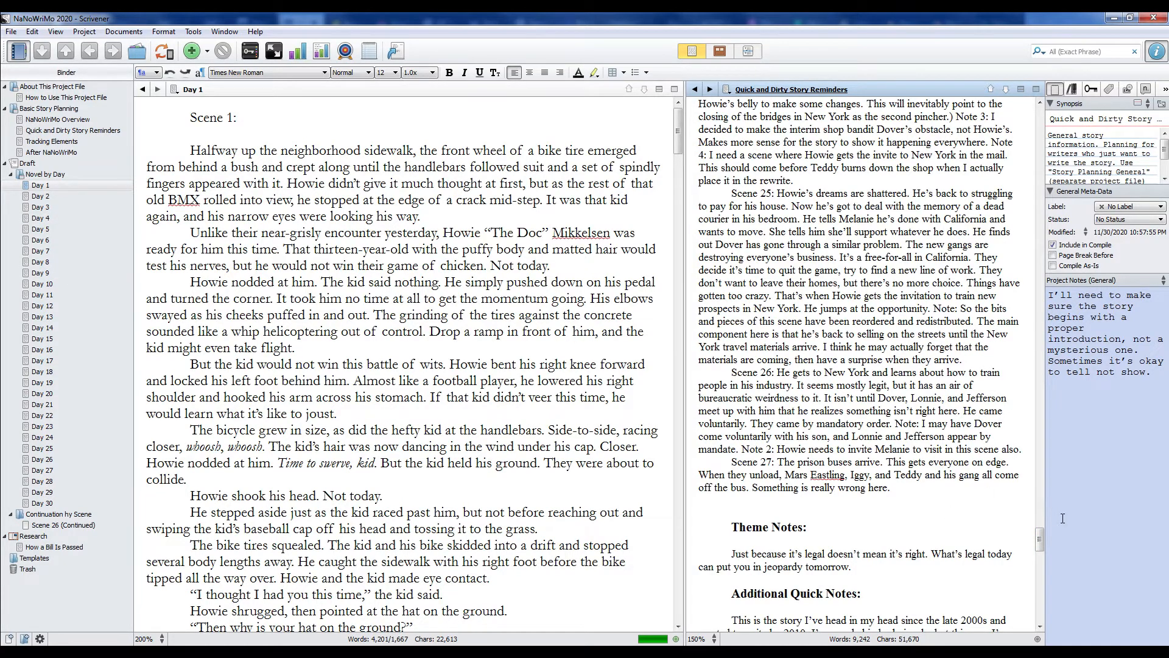
left_click_drag(1045, 537, 1043, 554)
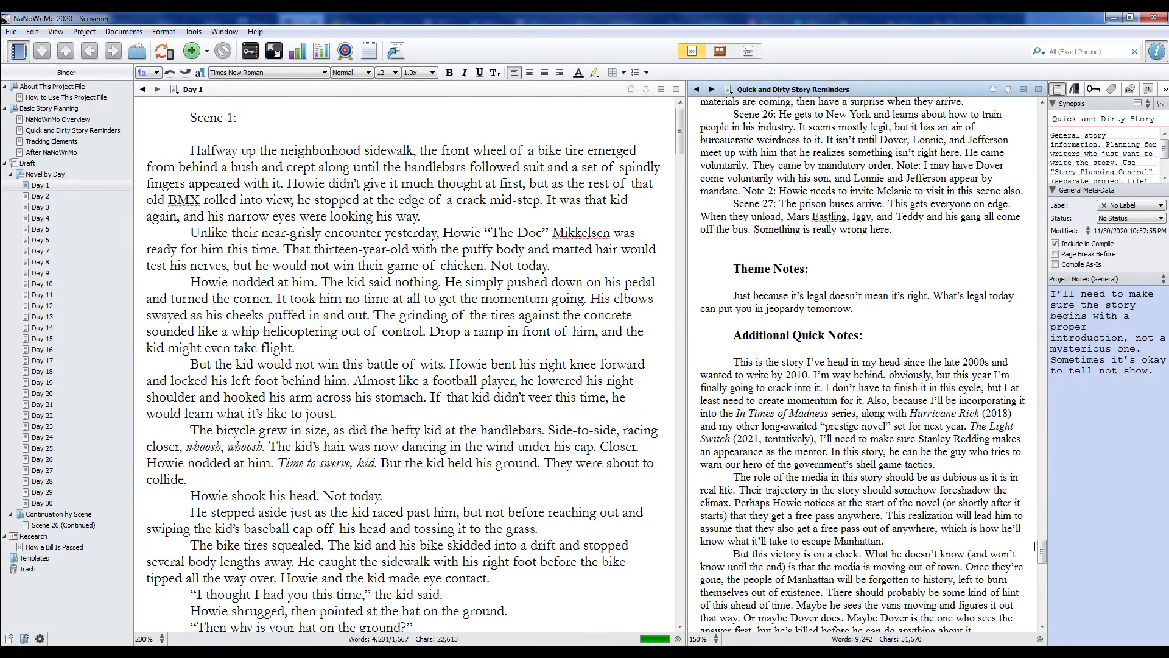
left_click(1041, 628)
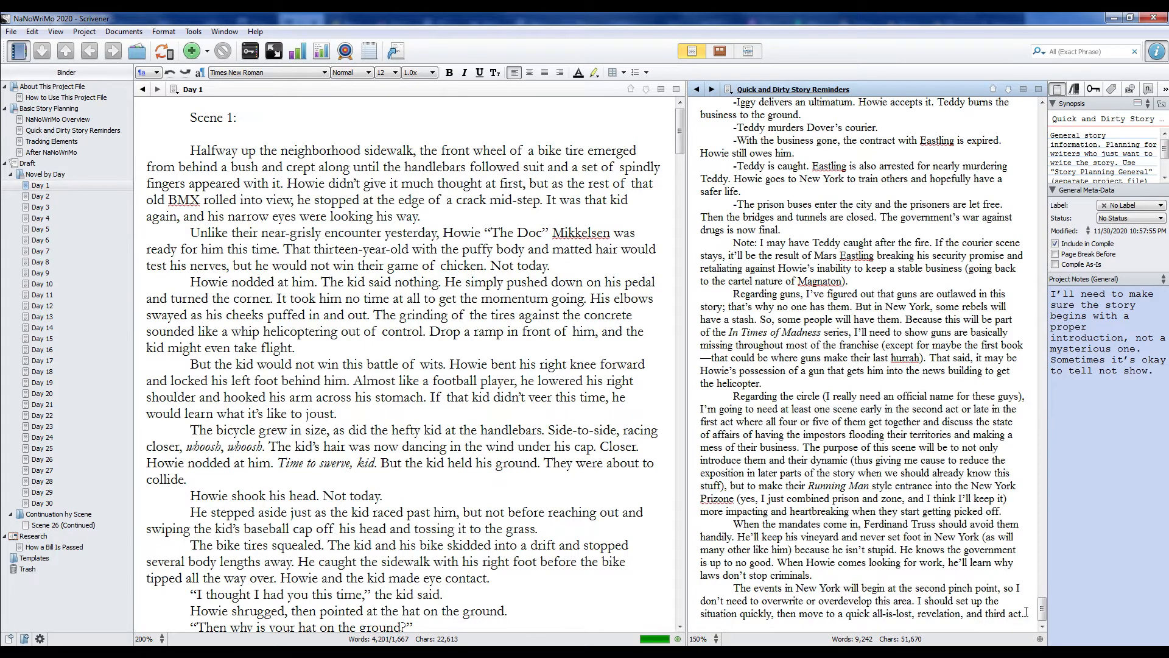
- Highlight the closing note about the New York events at the second pinch point, and return to the story notes near the document's beginning
left_click_drag(733, 587, 1019, 612)
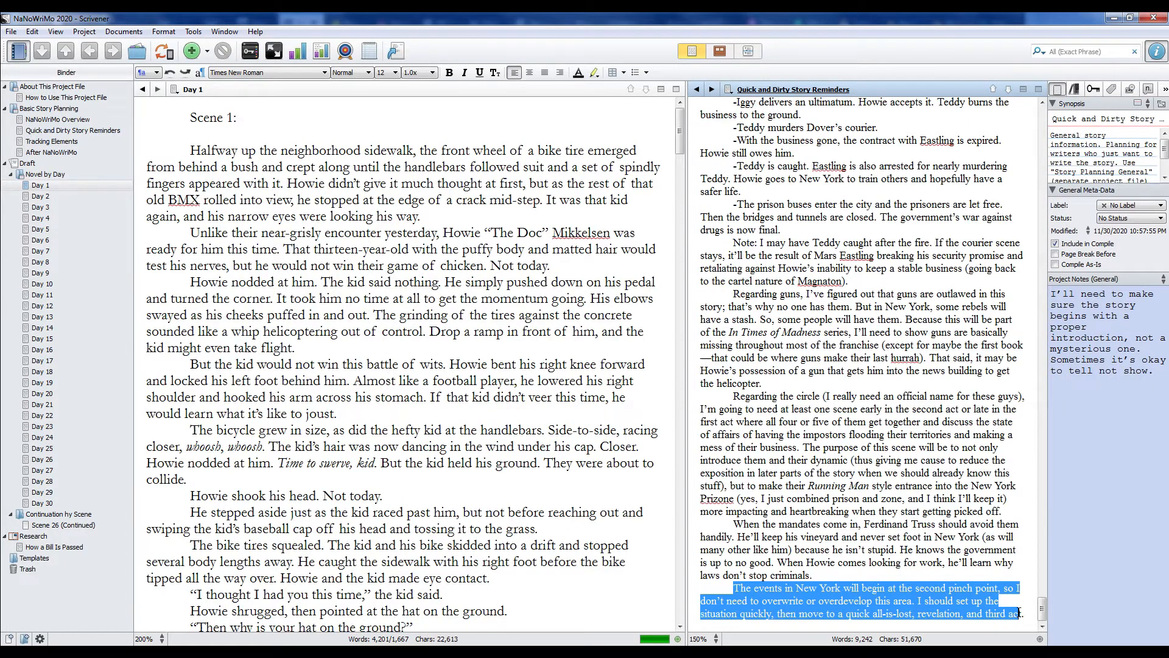
left_click(958, 589)
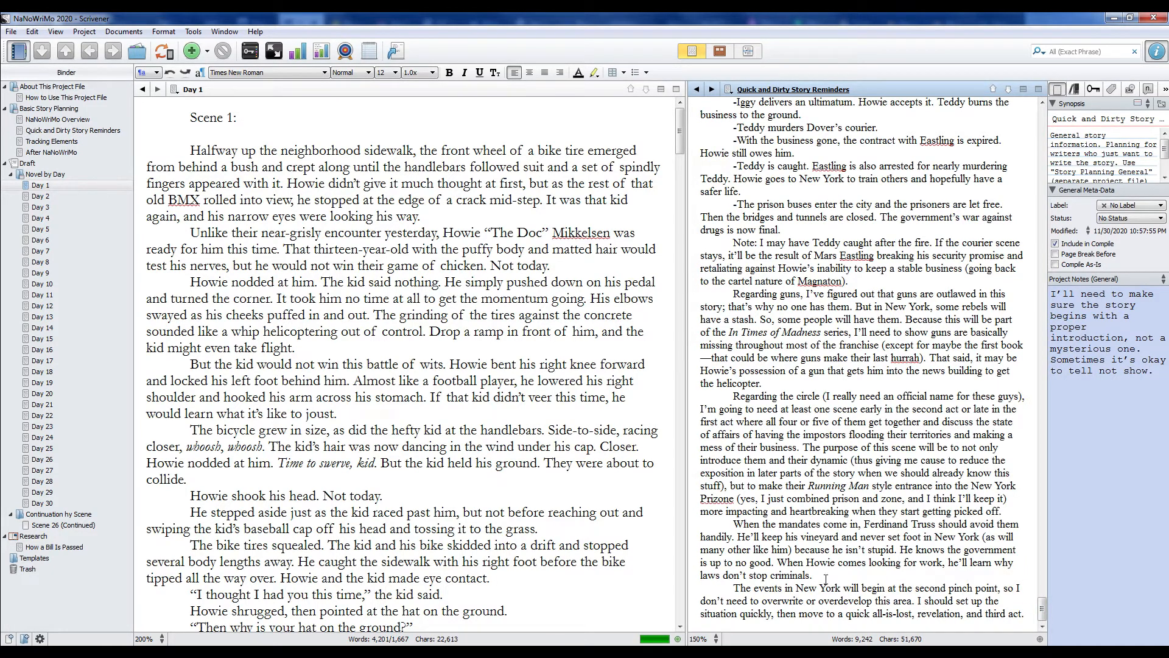
left_click_drag(797, 589, 940, 601)
left_click(735, 588)
left_click_drag(1043, 623, 1042, 164)
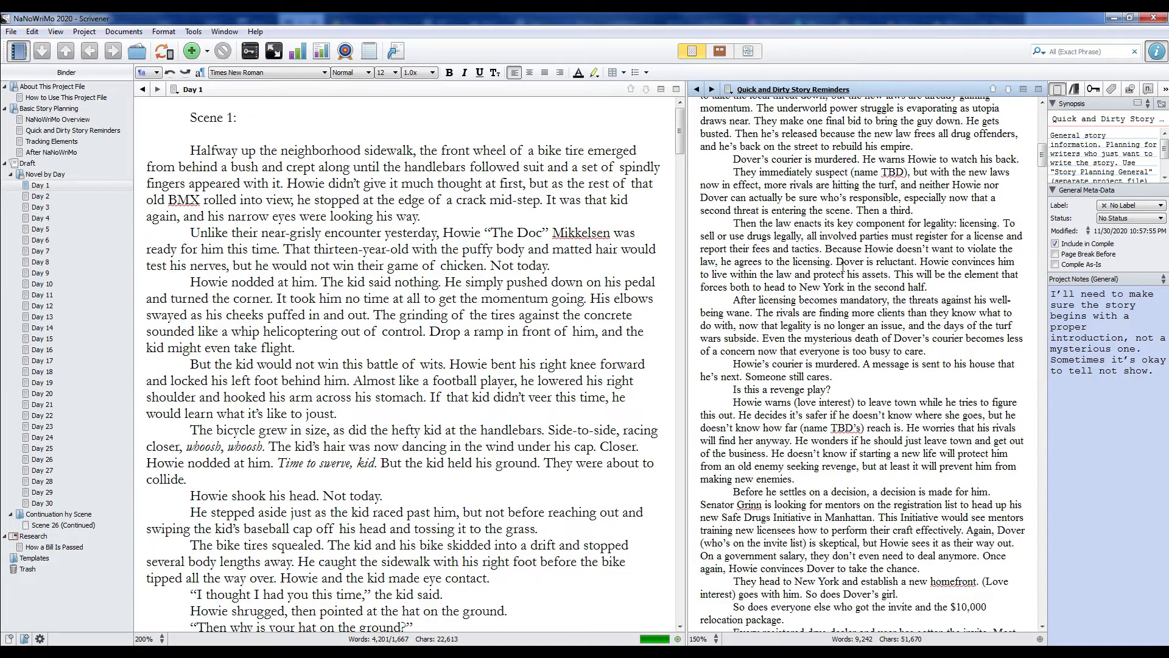
- Check the Scene 26 (Continued) document and open the How a Bill Is Passed research note
left_click(195, 463)
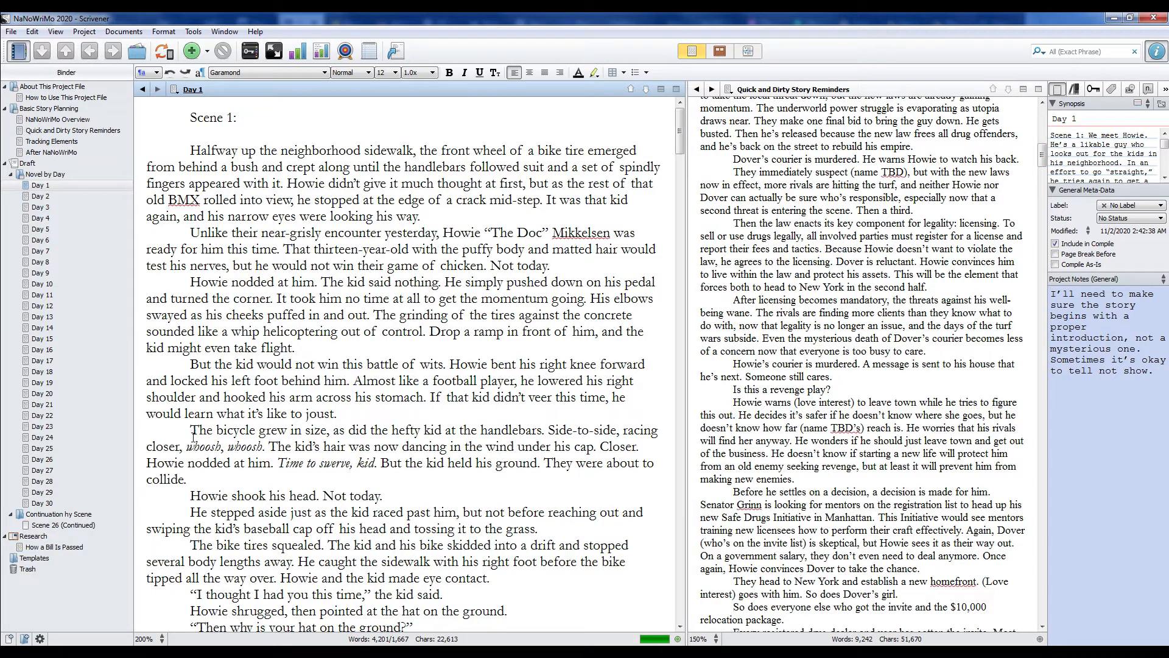
left_click(42, 526)
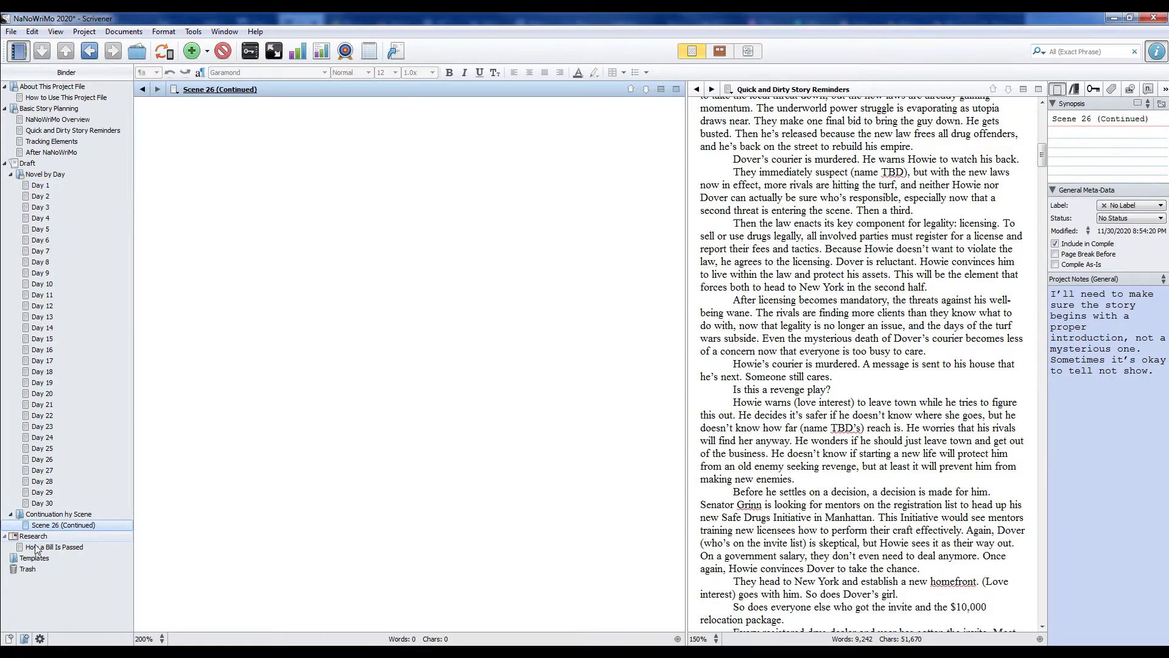
left_click(38, 547)
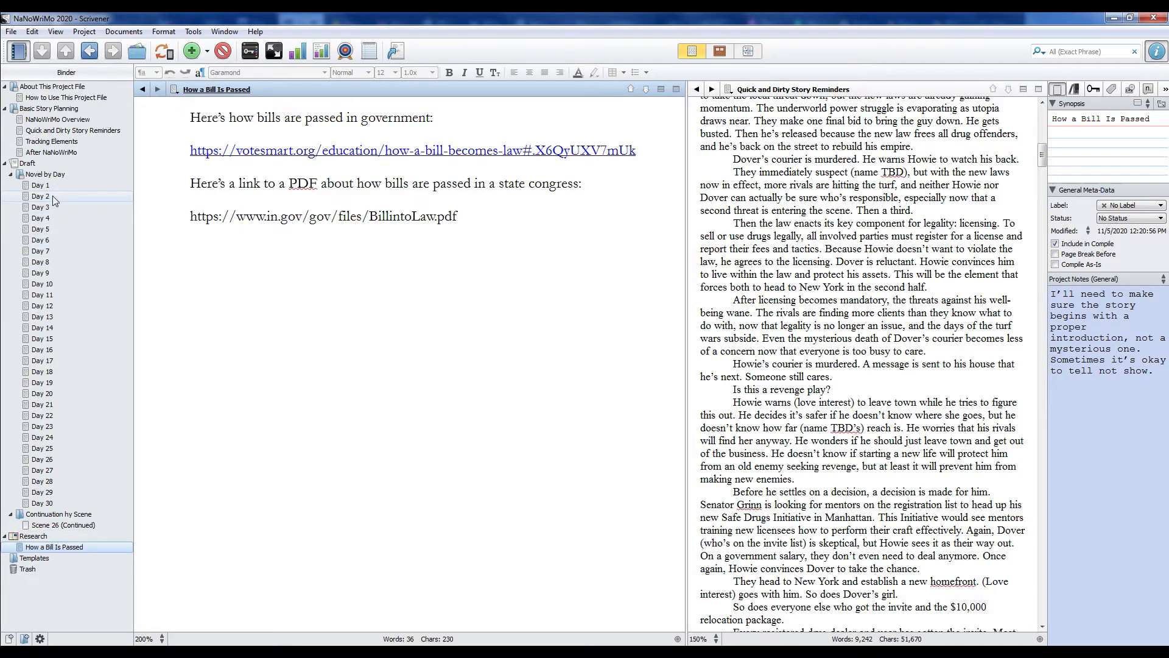
- Browse the Novel by Day drafts from Day 1 to Day 9
mouse_move(35, 194)
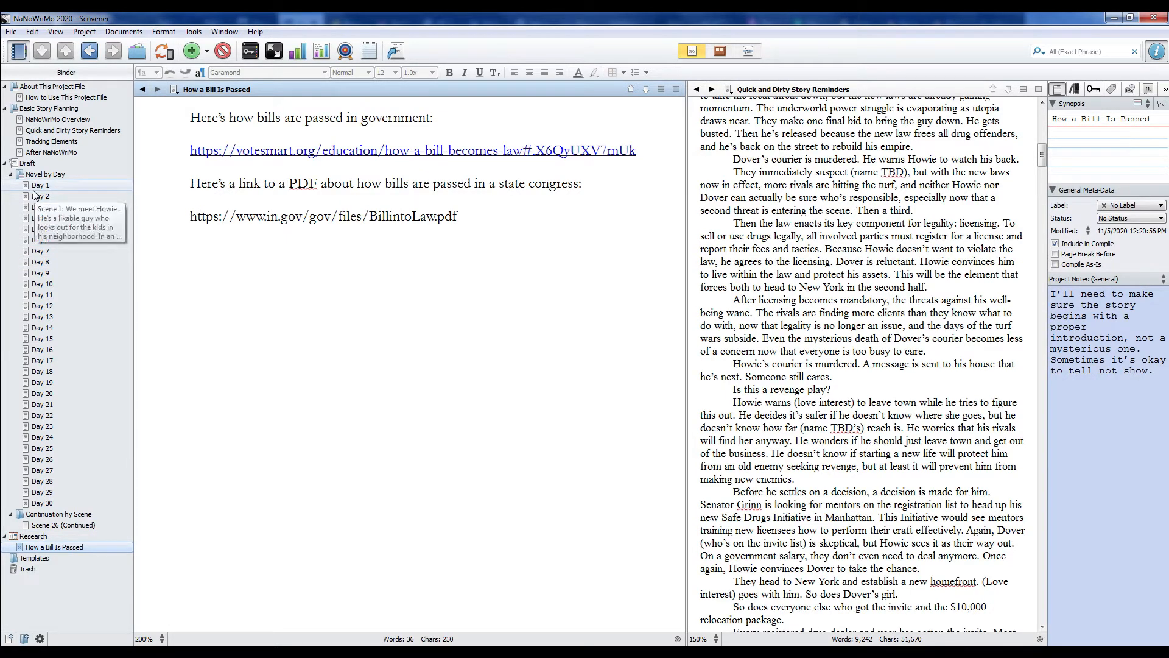
left_click(34, 190)
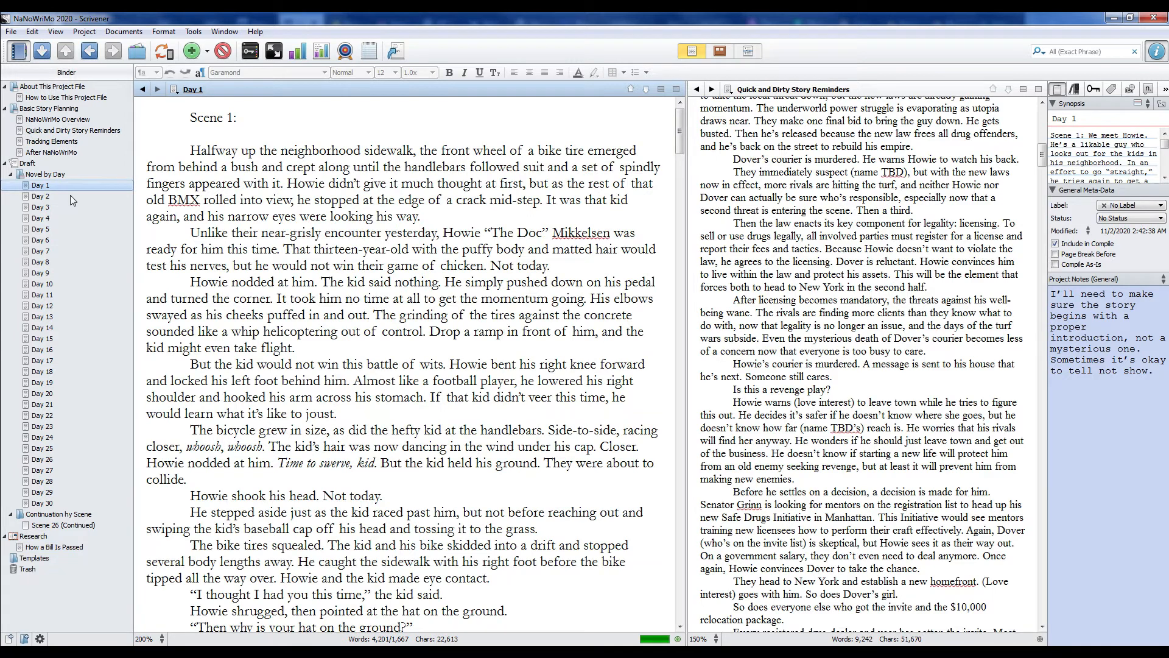
left_click(41, 213)
left_click(37, 273)
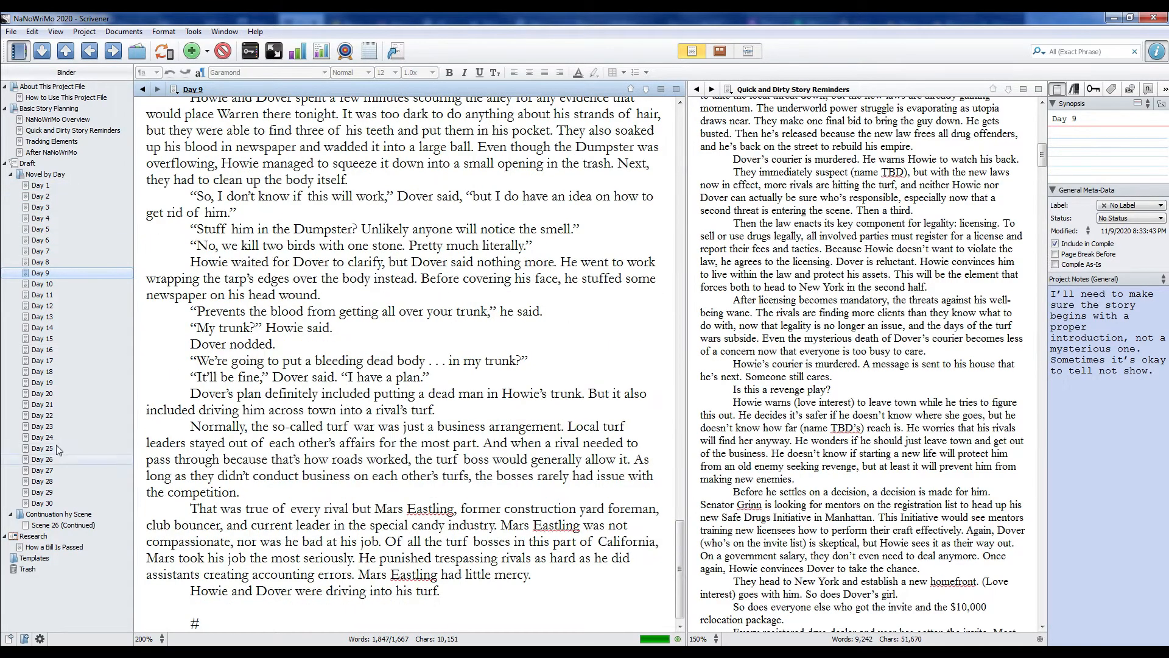
- View the After NaNoWriMo document and open Tracking Elements at its Document Overview
left_click(52, 153)
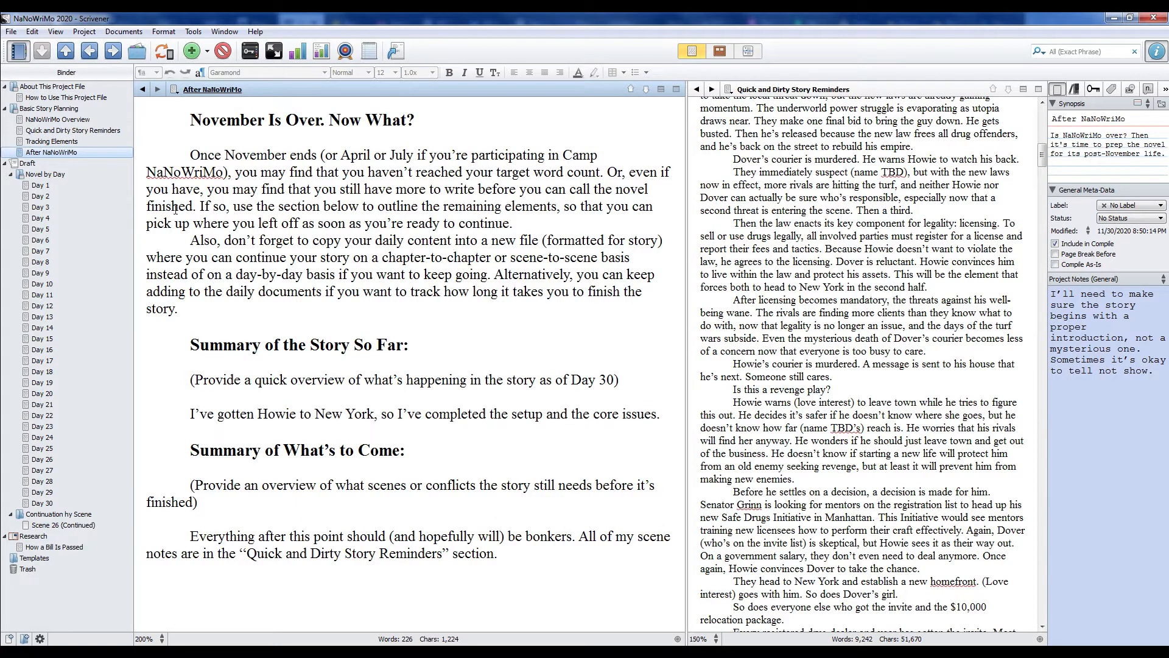
left_click(44, 143)
left_click_drag(681, 600, 686, 115)
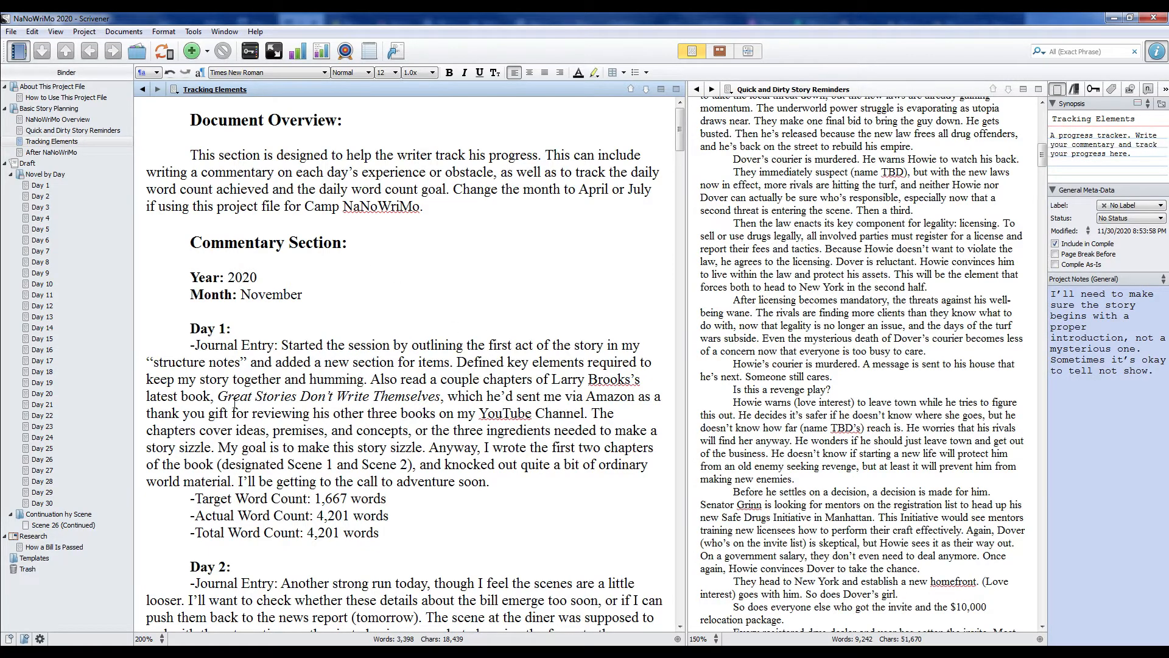
- Review the Day 1 and Day 2 journal entries with their word counts, and check the Project Statistics
scroll(272, 412, "down", 1)
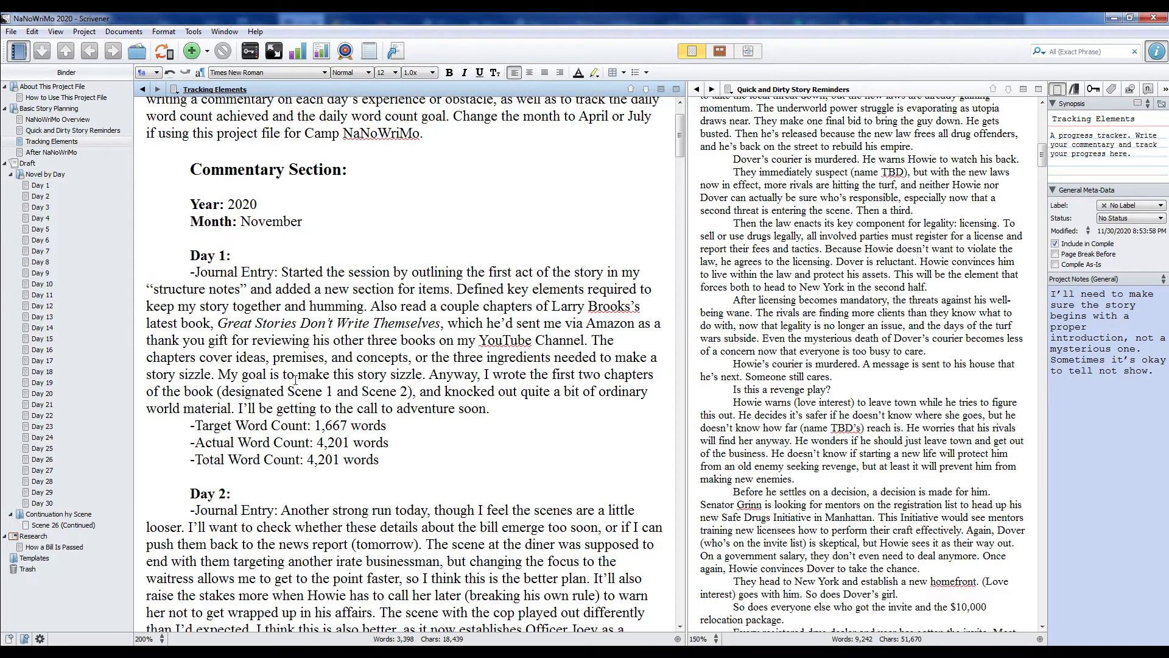
scroll(346, 414, "down", 2)
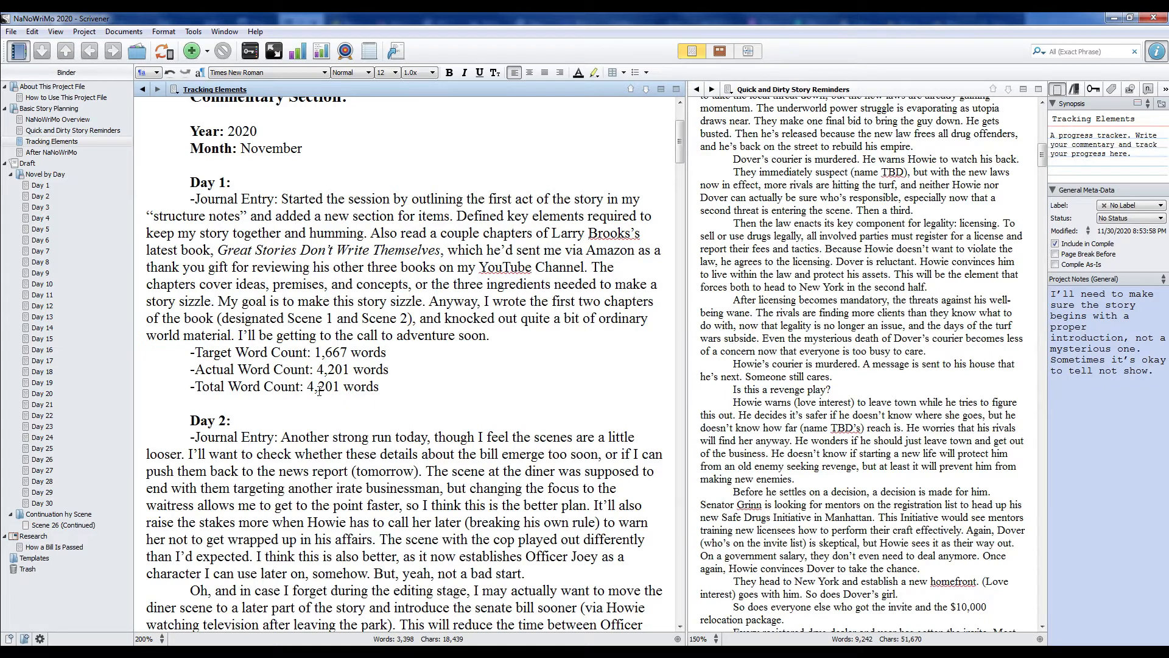
scroll(319, 391, "down", 5)
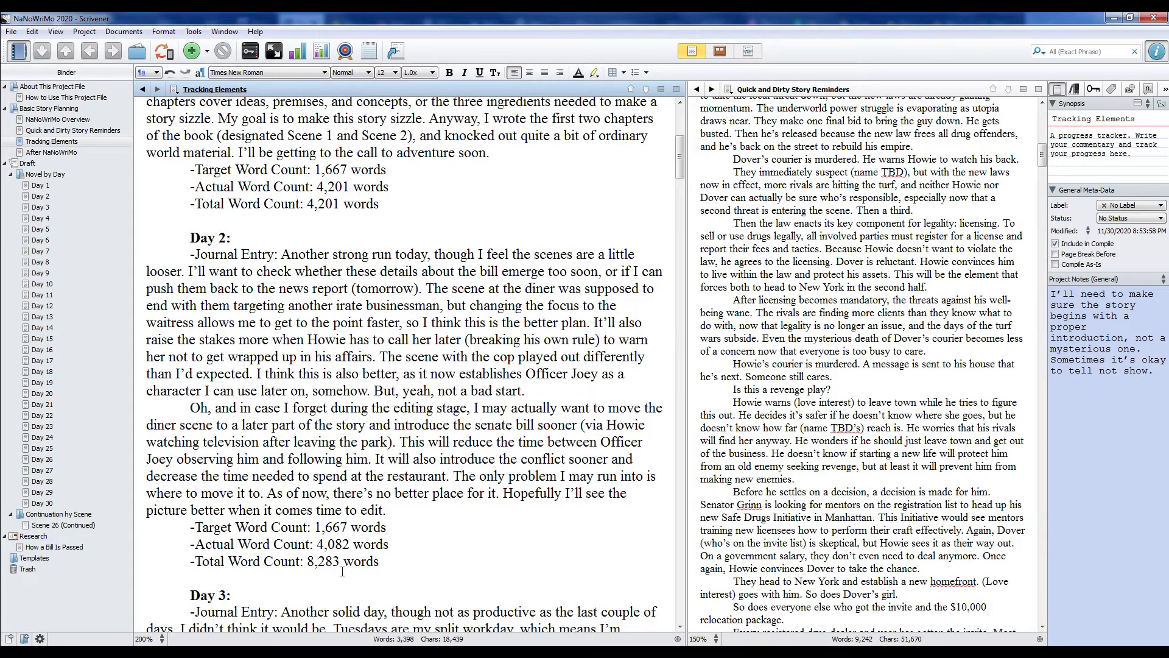
scroll(358, 431, "down", 1)
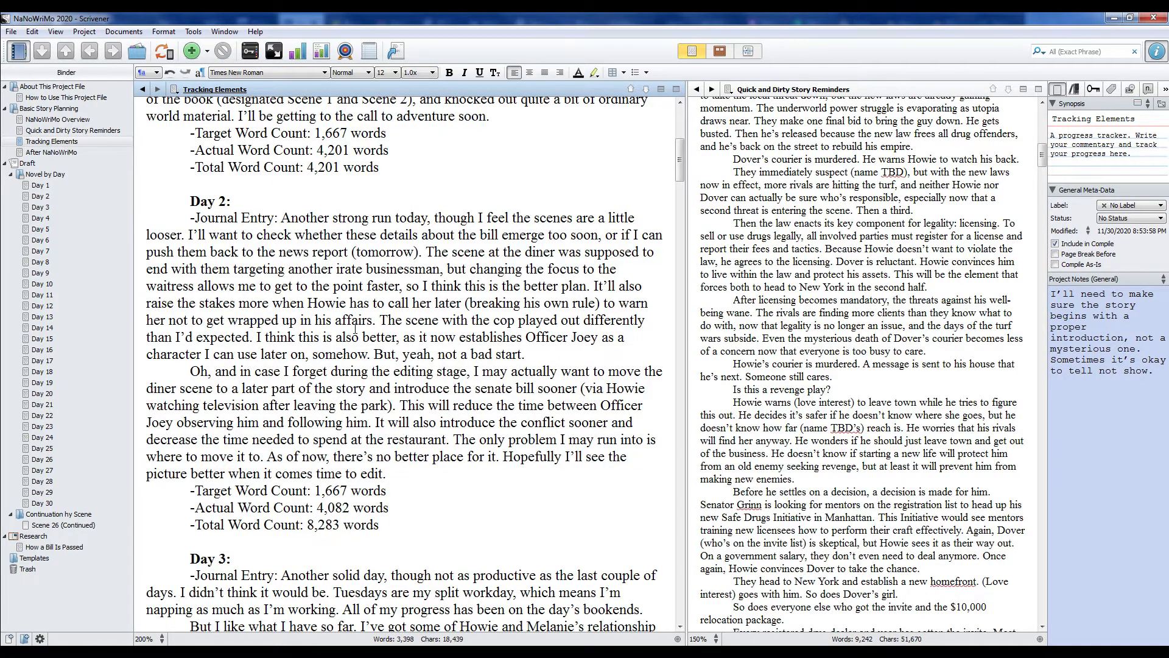
left_click(297, 52)
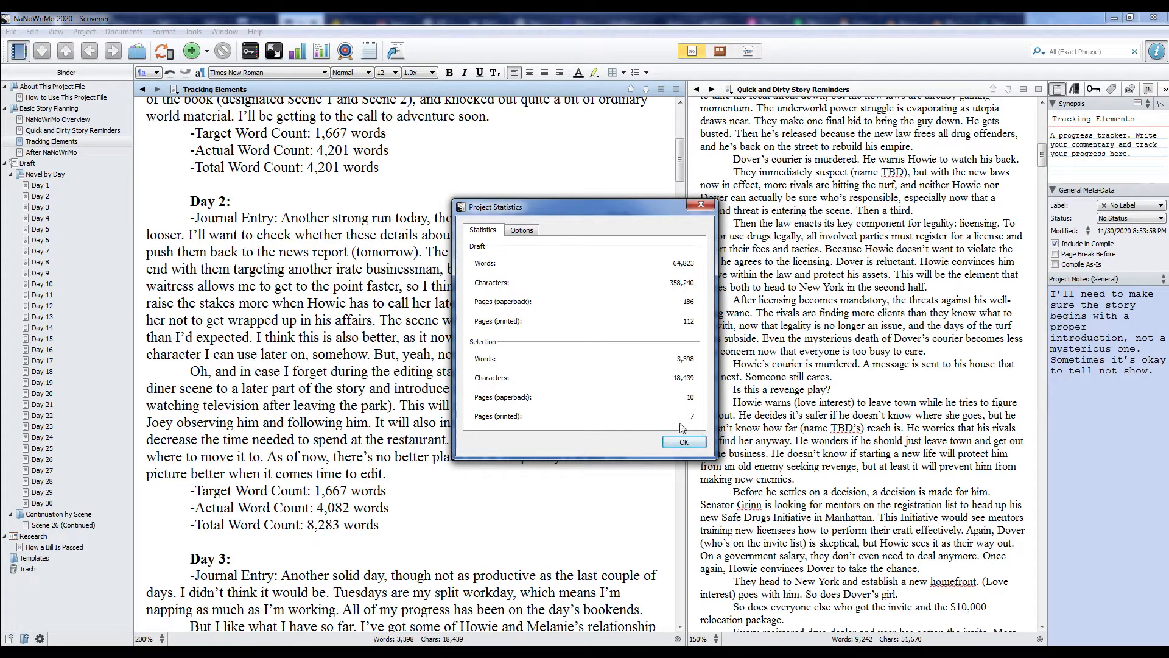
left_click(670, 440)
- Read through the Tracking Elements commentary and daily word counts from Day 1 through Day 14
left_click_drag(679, 176, 682, 129)
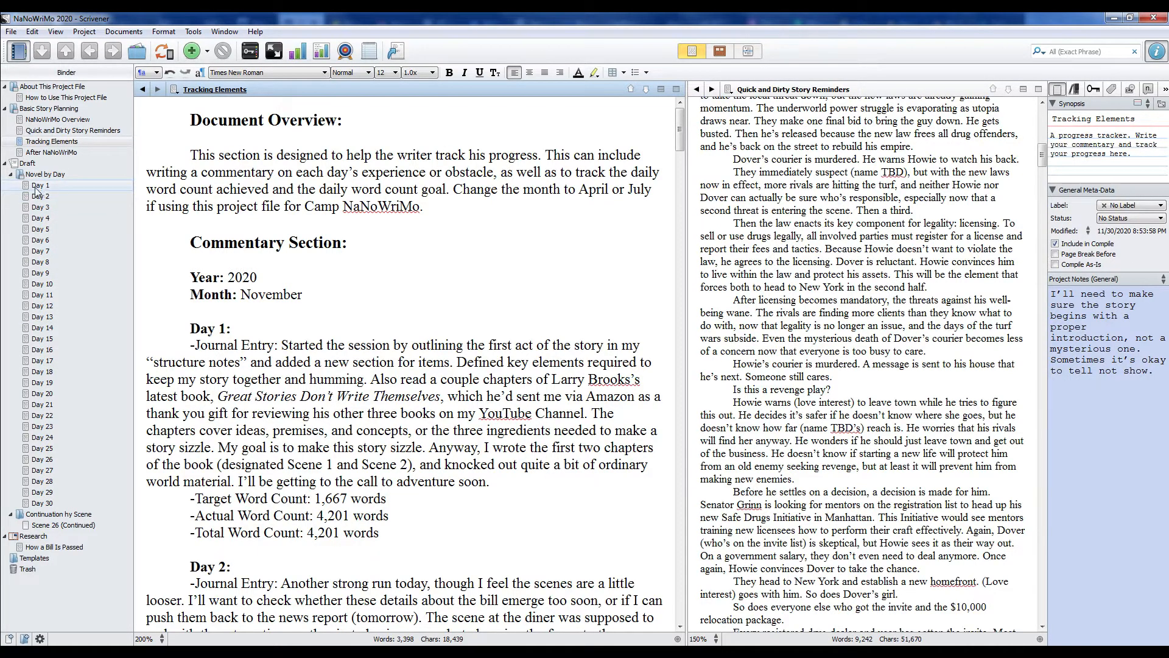
mouse_move(38, 192)
scroll(379, 445, "down", 4)
scroll(379, 444, "up", 2)
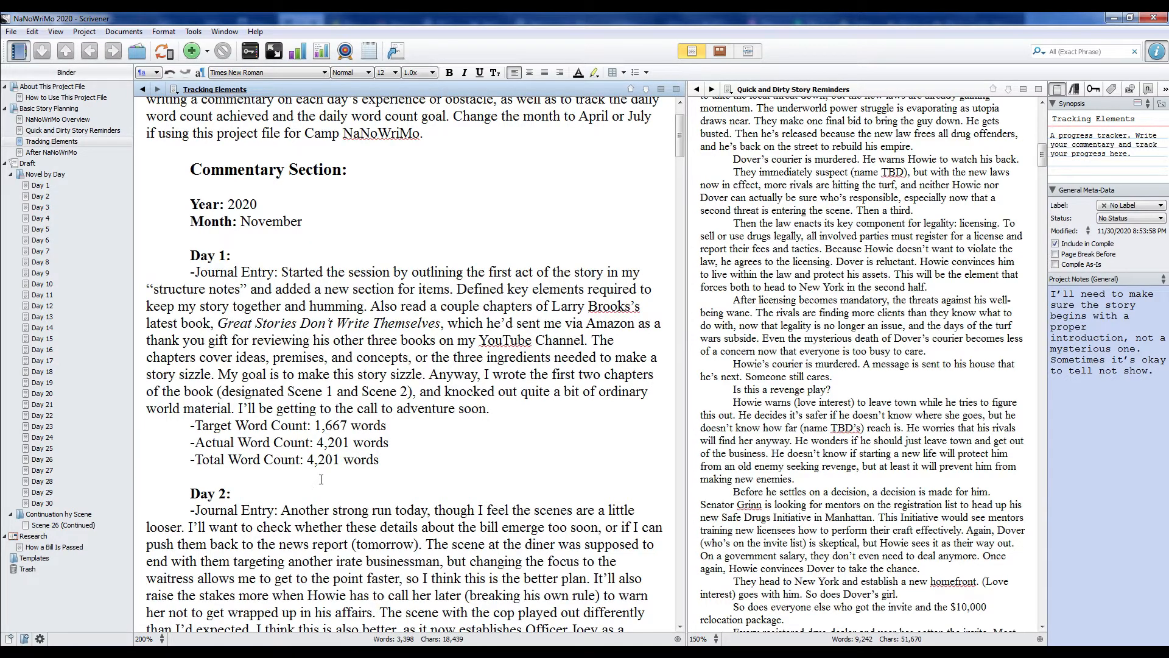
scroll(399, 463, "down", 3)
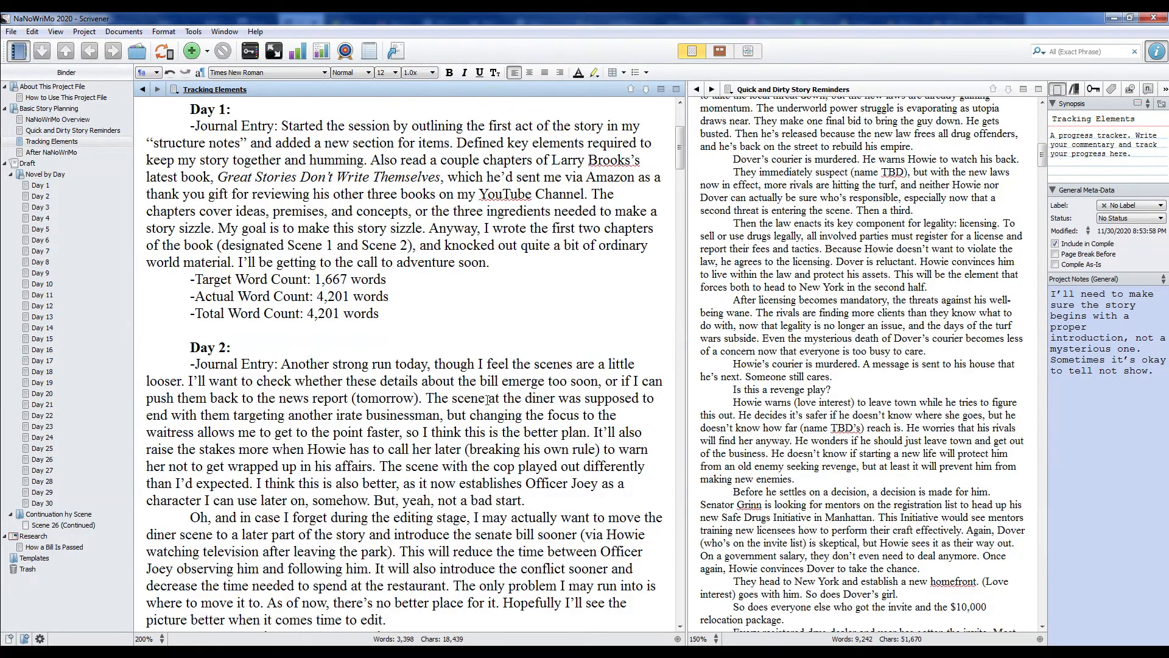
scroll(487, 400, "down", 1)
scroll(471, 399, "down", 12)
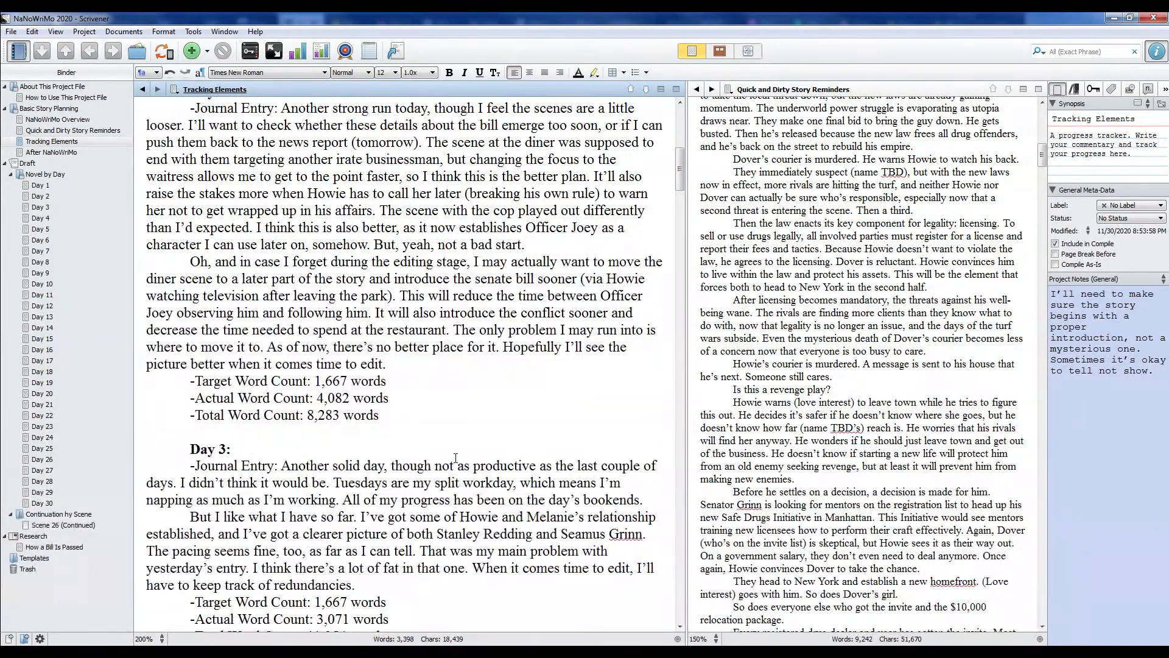
scroll(454, 472, "down", 2)
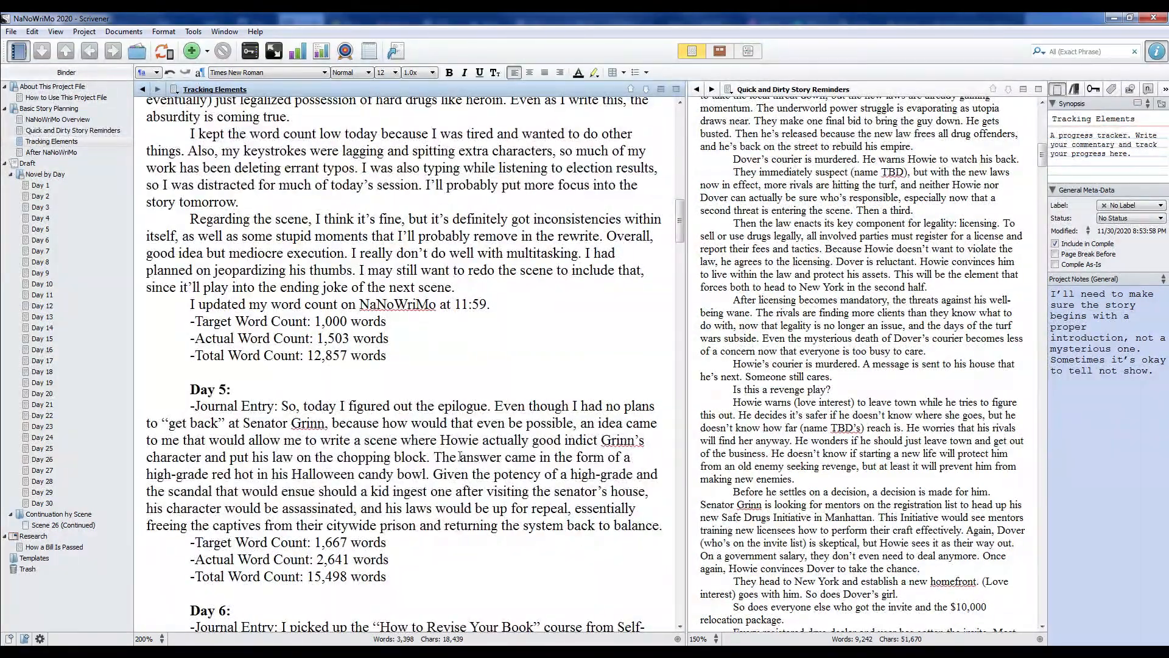
scroll(458, 448, "down", 2)
scroll(458, 444, "down", 15)
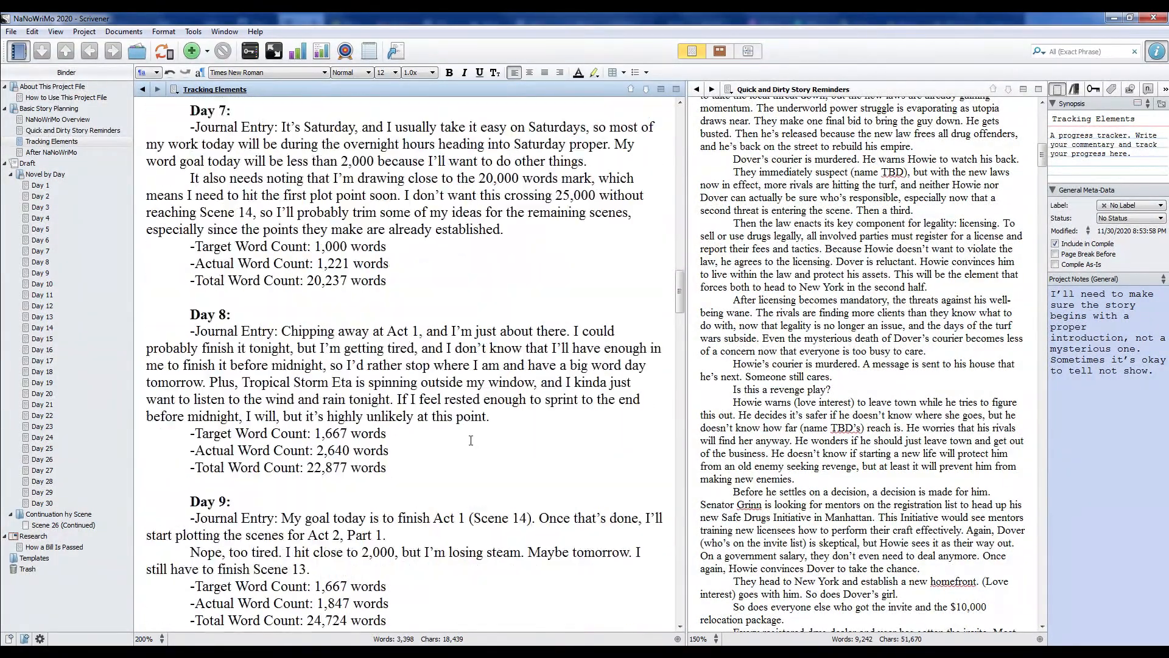
scroll(527, 434, "down", 6)
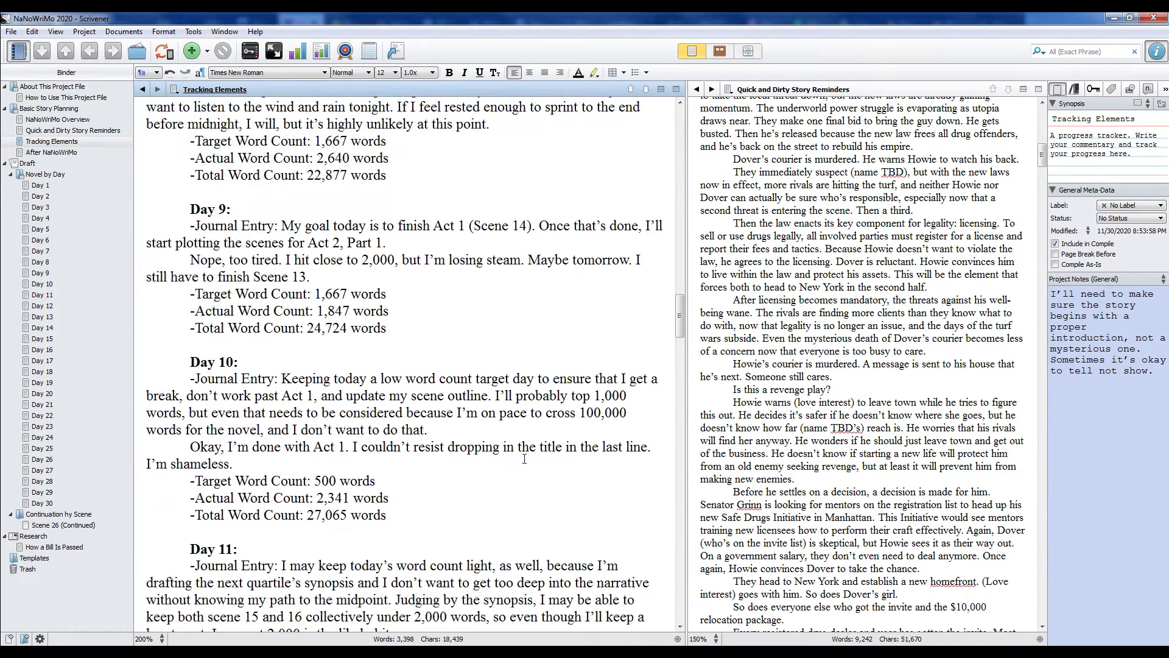
scroll(524, 458, "down", 4)
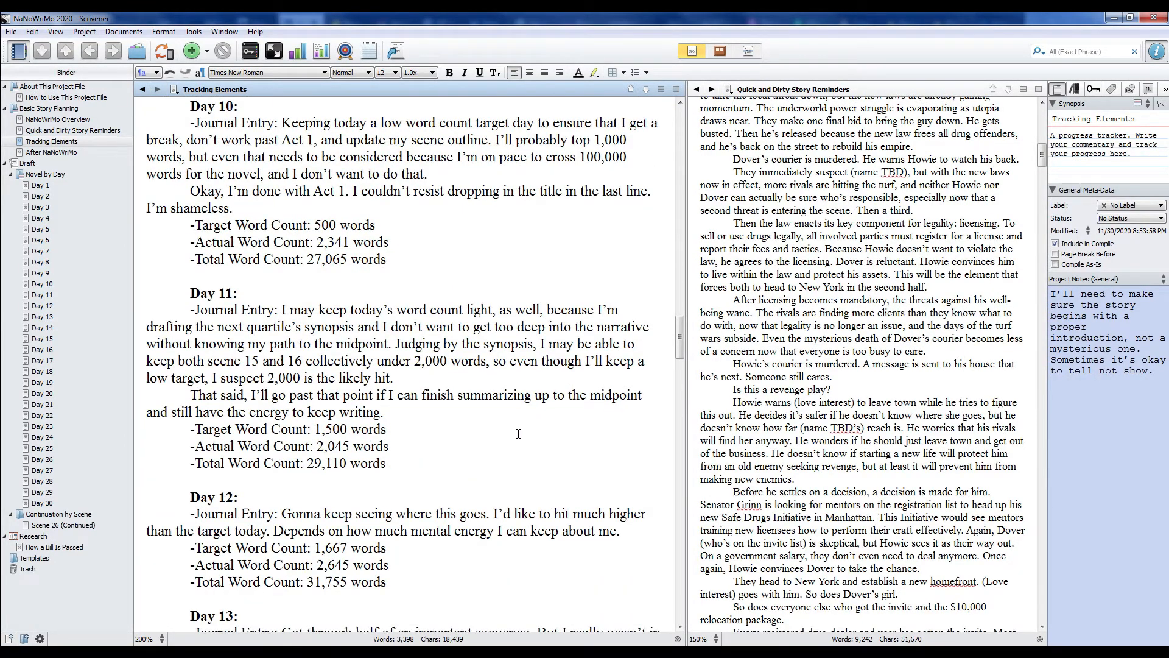
scroll(512, 438, "down", 6)
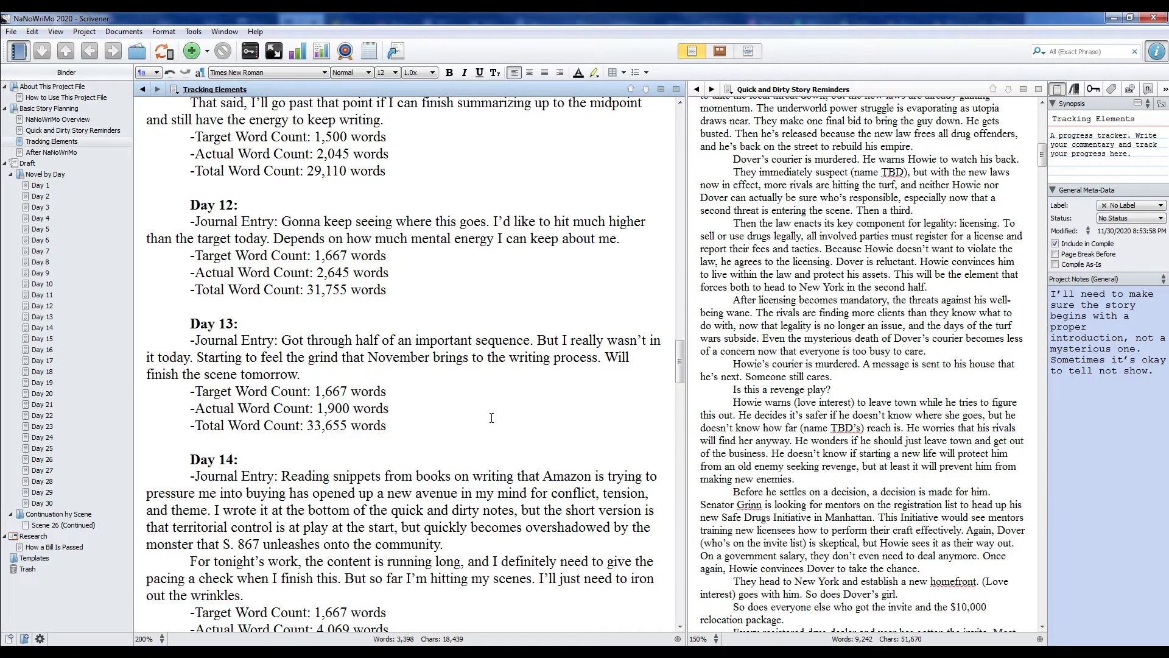
scroll(489, 420, "down", 3)
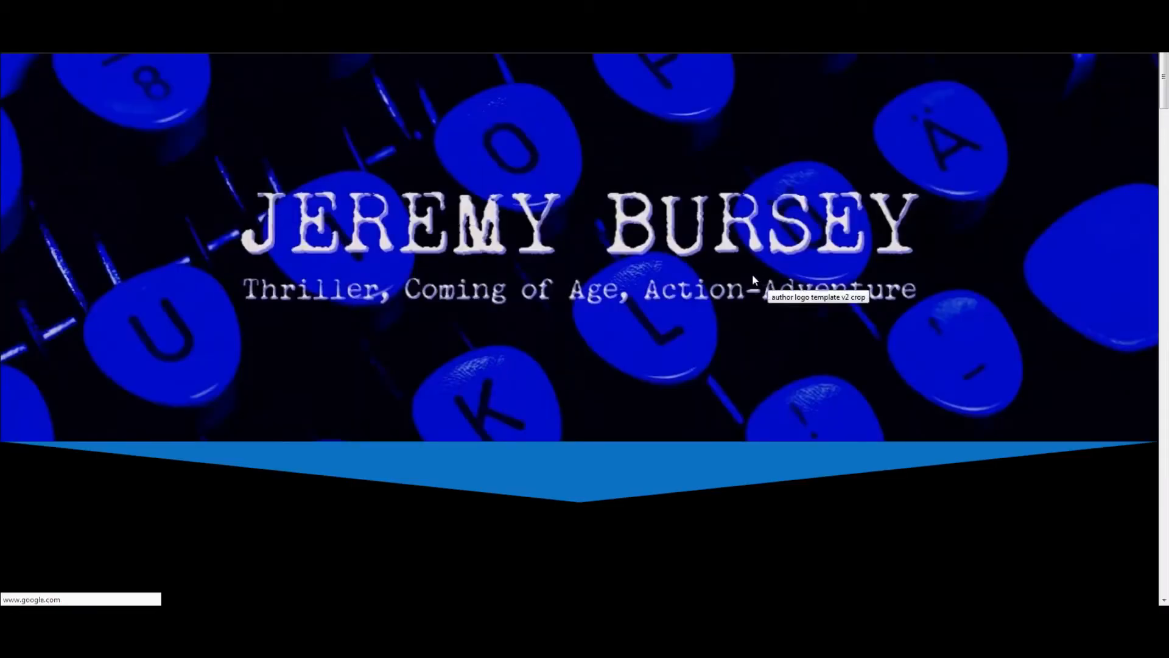
- Browse the author website's newsletter sign-up, The Computer Nerd: Rebooted Edition and Meet the Author sections, and view its under-construction page
scroll(735, 285, "down", 2)
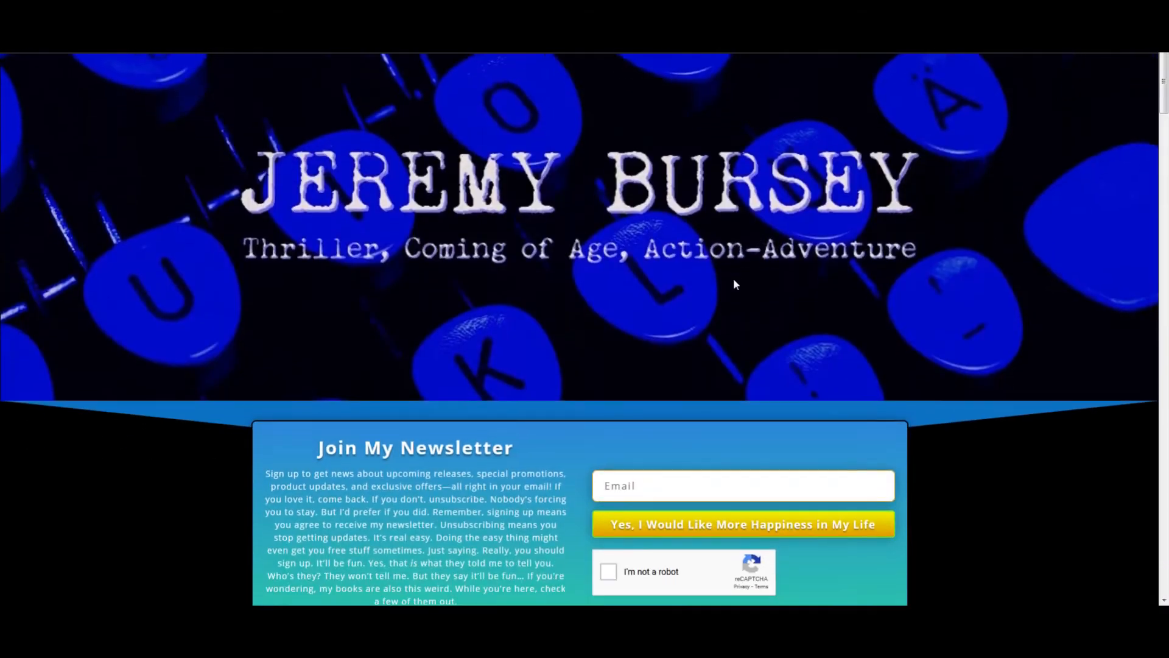
scroll(733, 283, "down", 2)
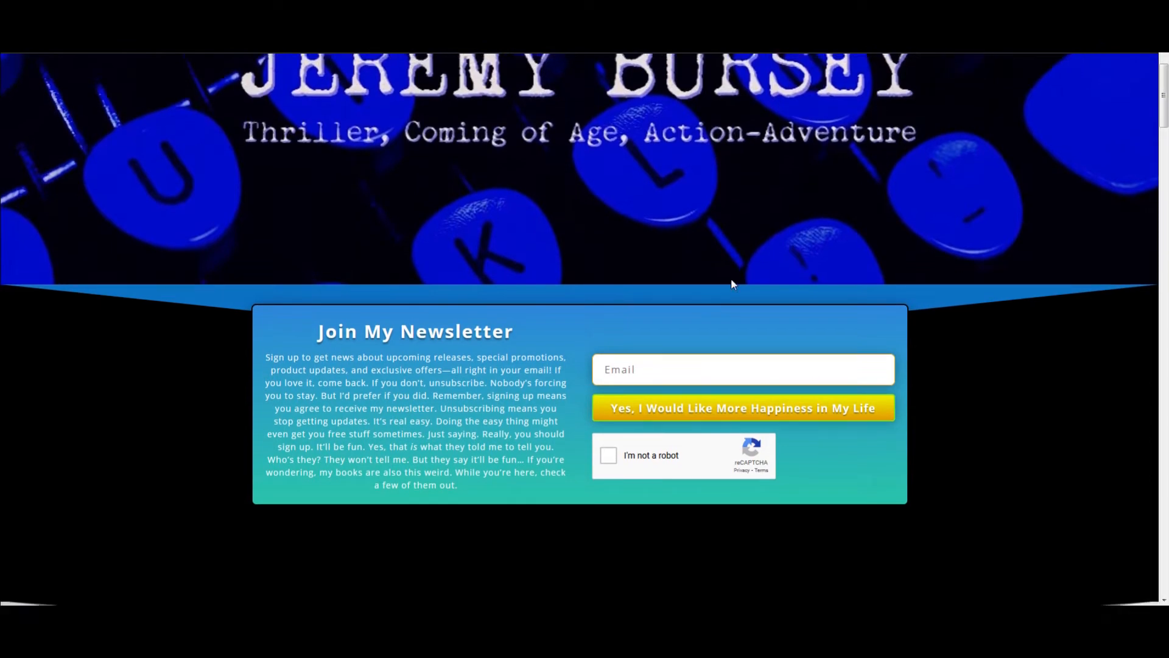
scroll(733, 284, "down", 5)
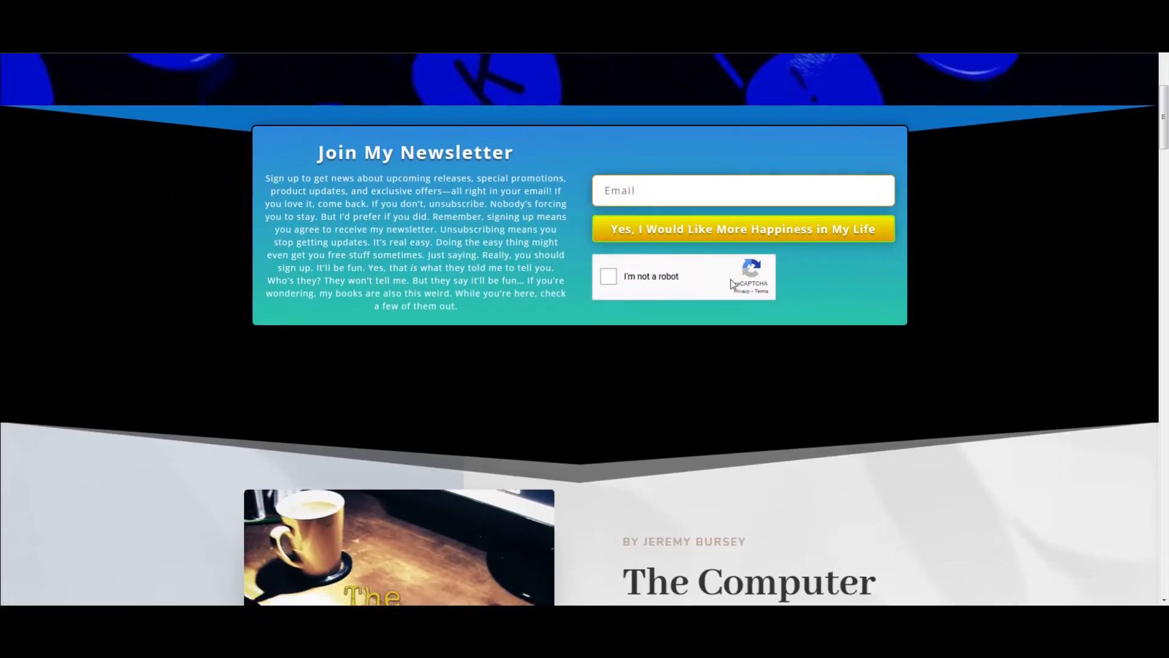
scroll(734, 285, "down", 3)
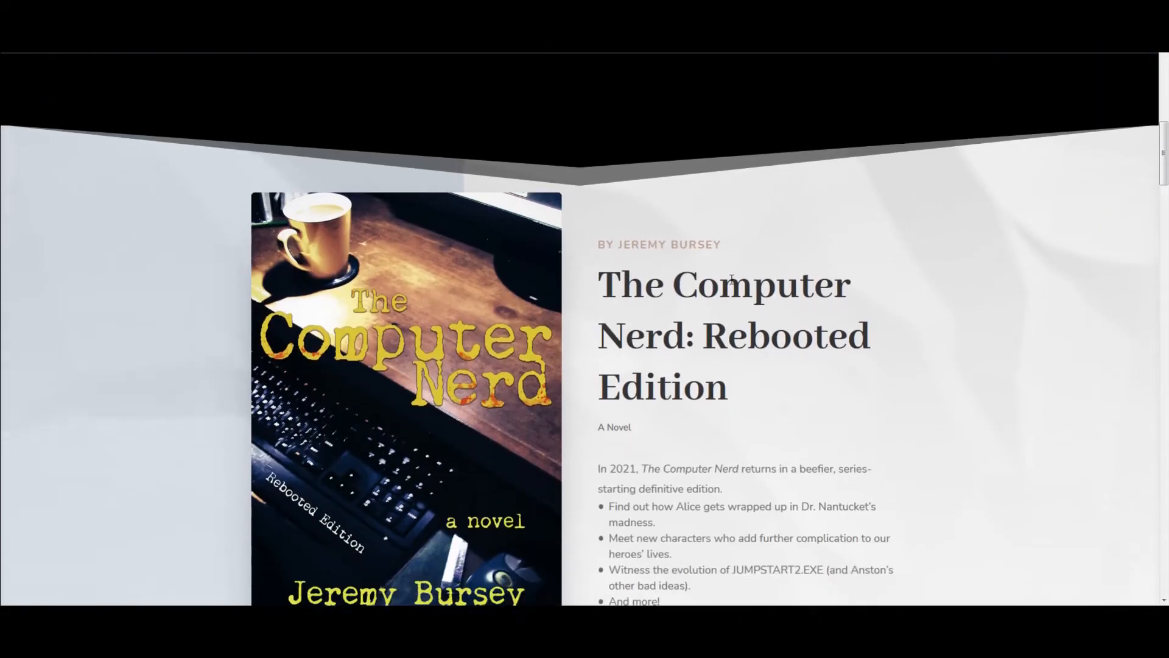
scroll(733, 284, "down", 4)
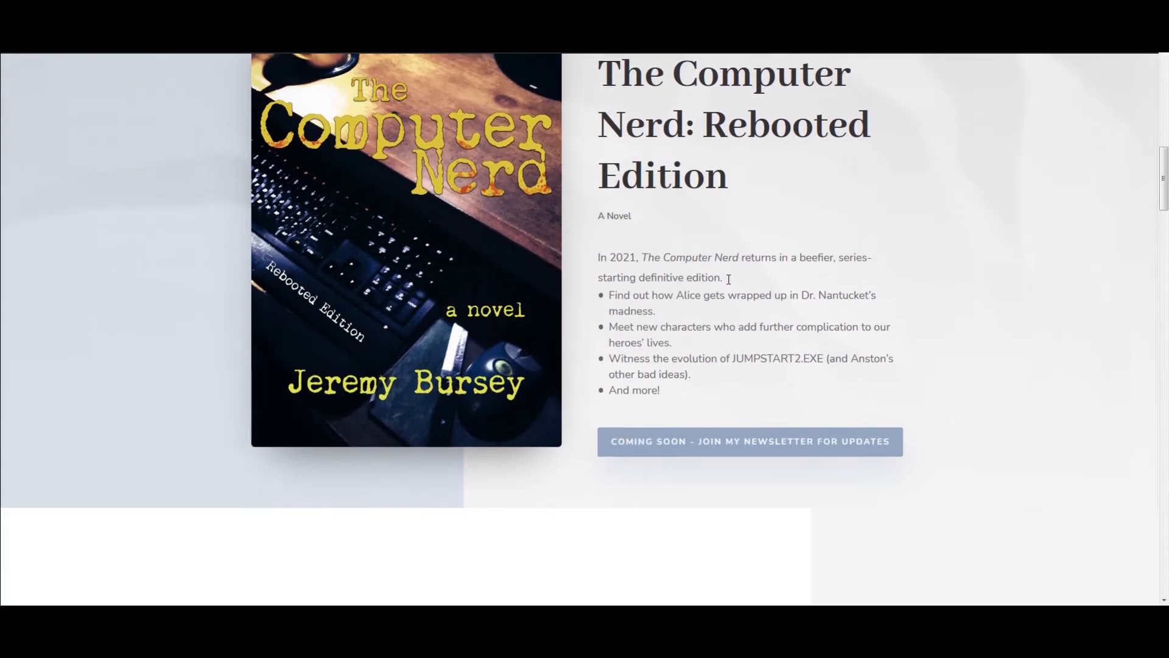
scroll(728, 284, "down", 6)
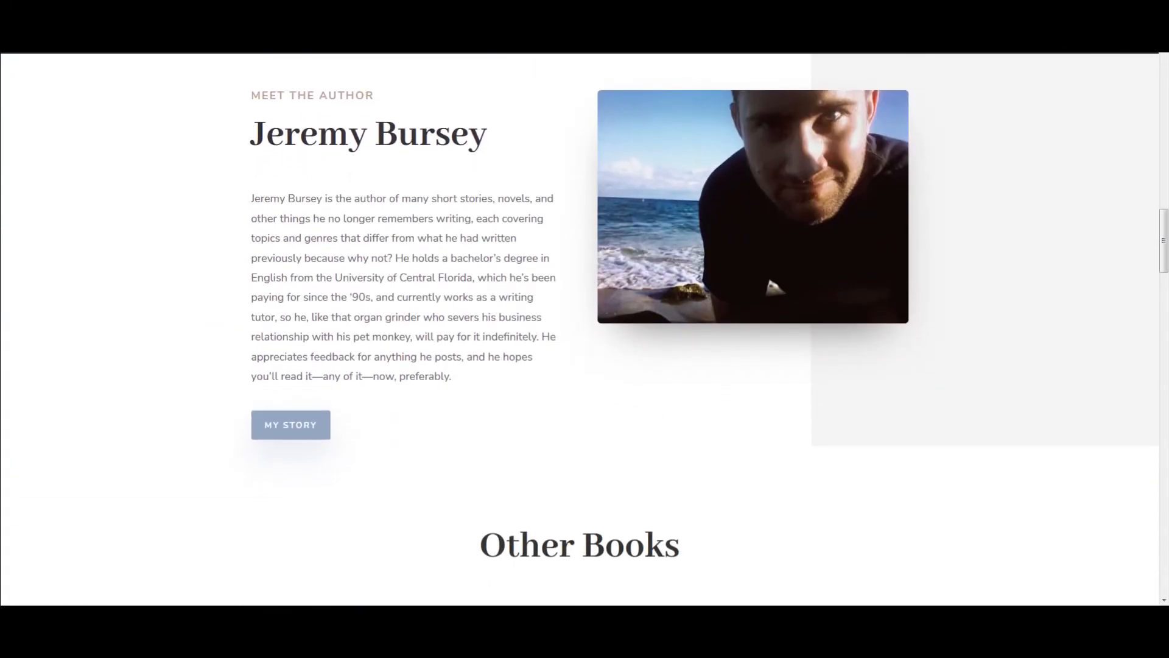
left_click(199, 566)
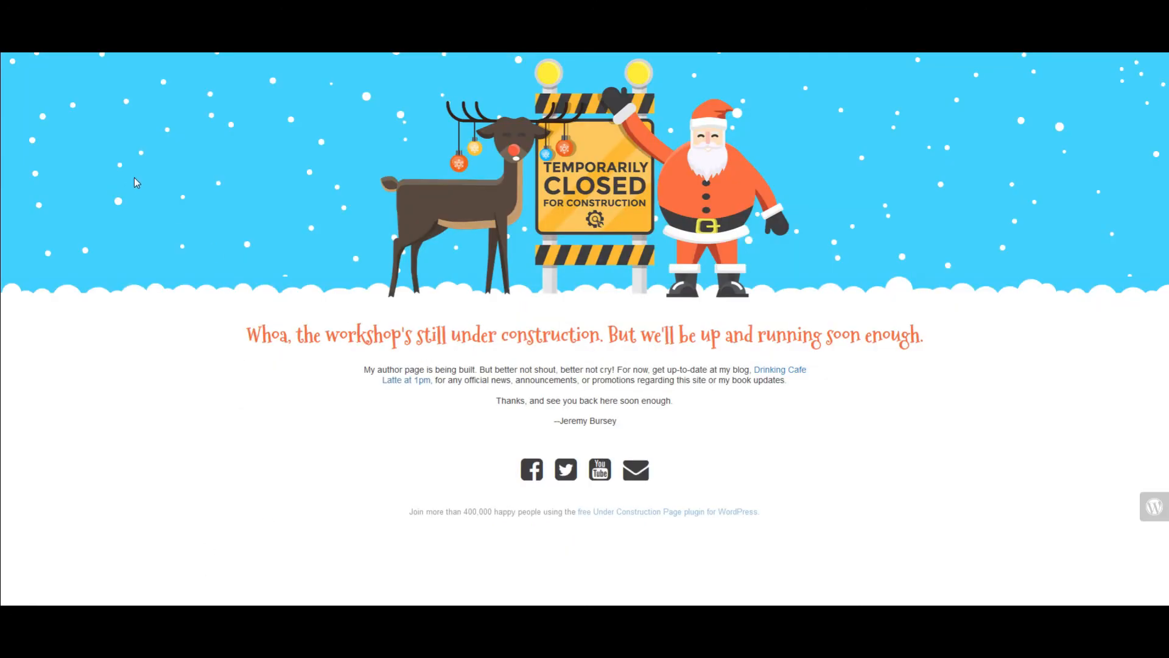